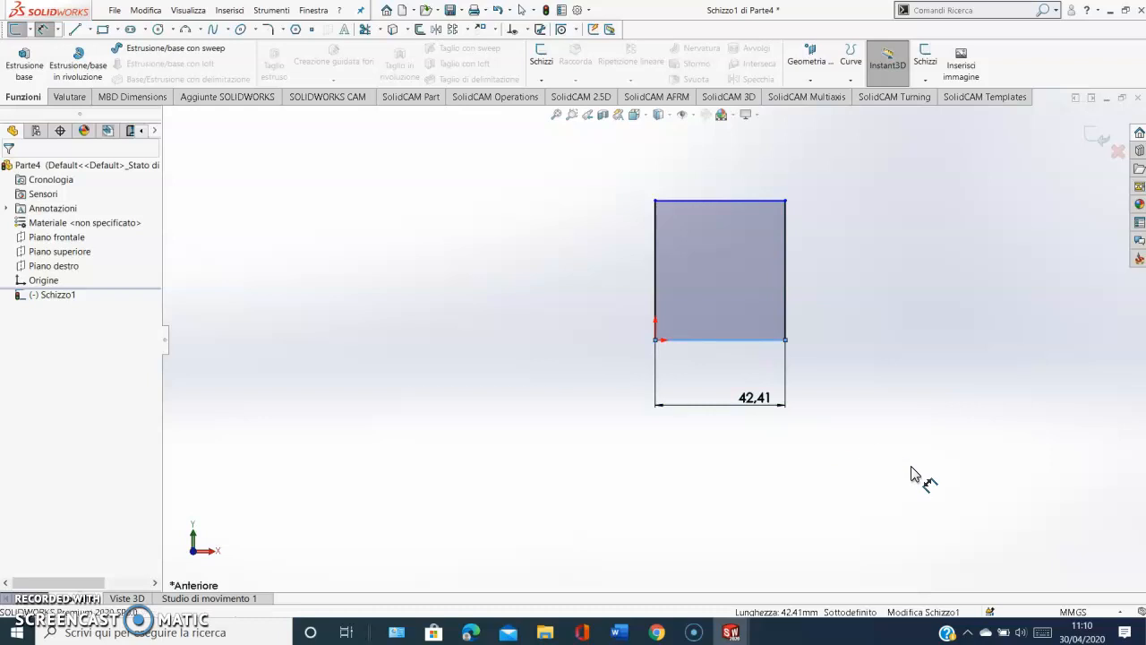
Dimension the sketched rectangle 75 mm wide and 75 mm high.
{"action": "type", "text": "75"}
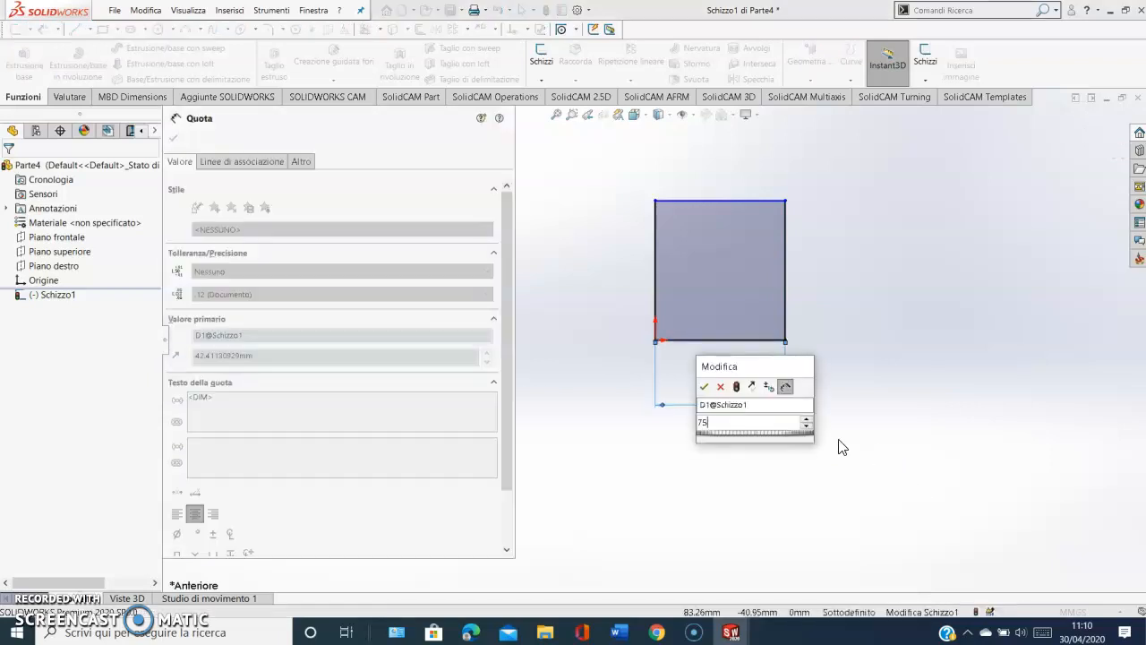
{"action": "key", "text": "Return"}
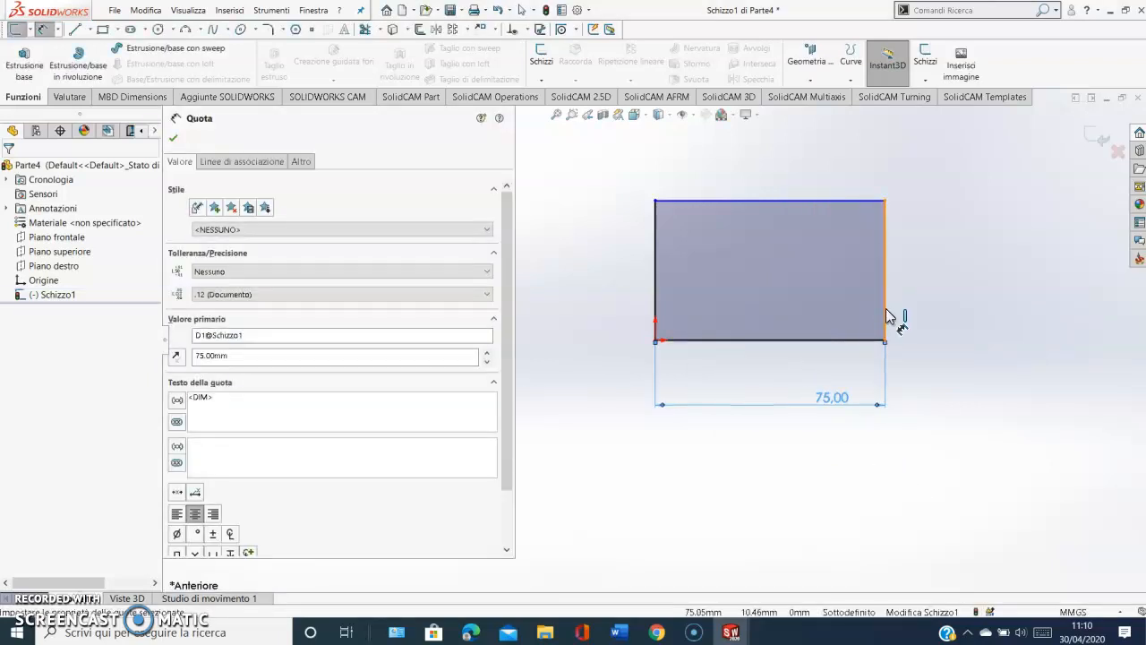
{"action": "left_click", "coordinate": [886, 313]}
{"action": "left_click", "coordinate": [915, 318]}
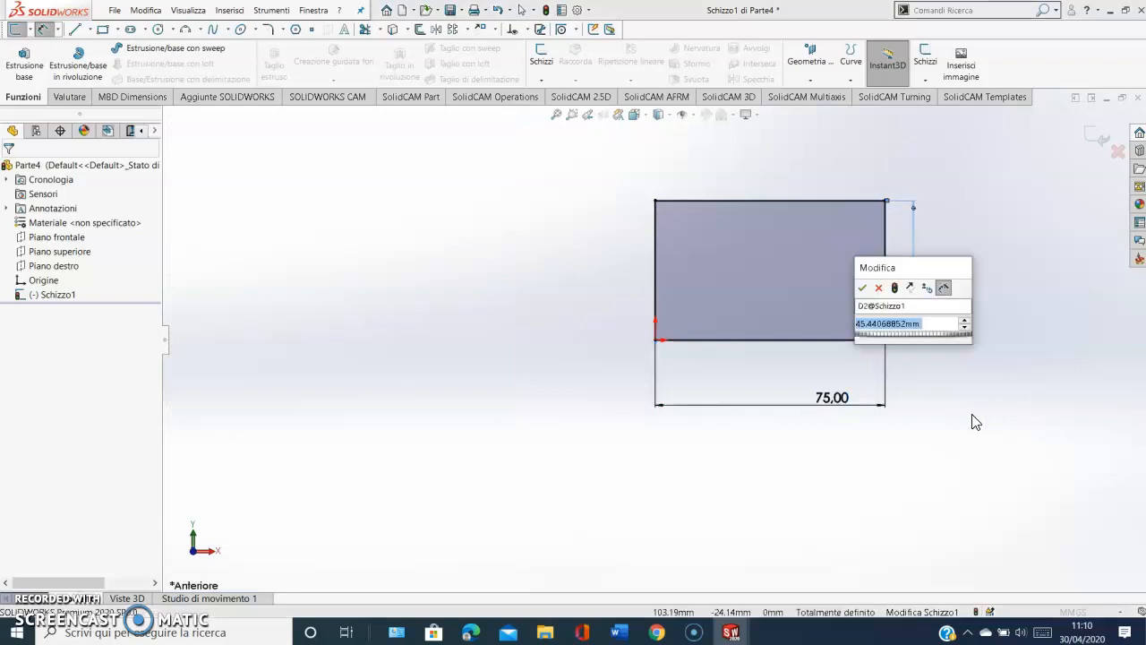
{"action": "key", "text": "Return"}
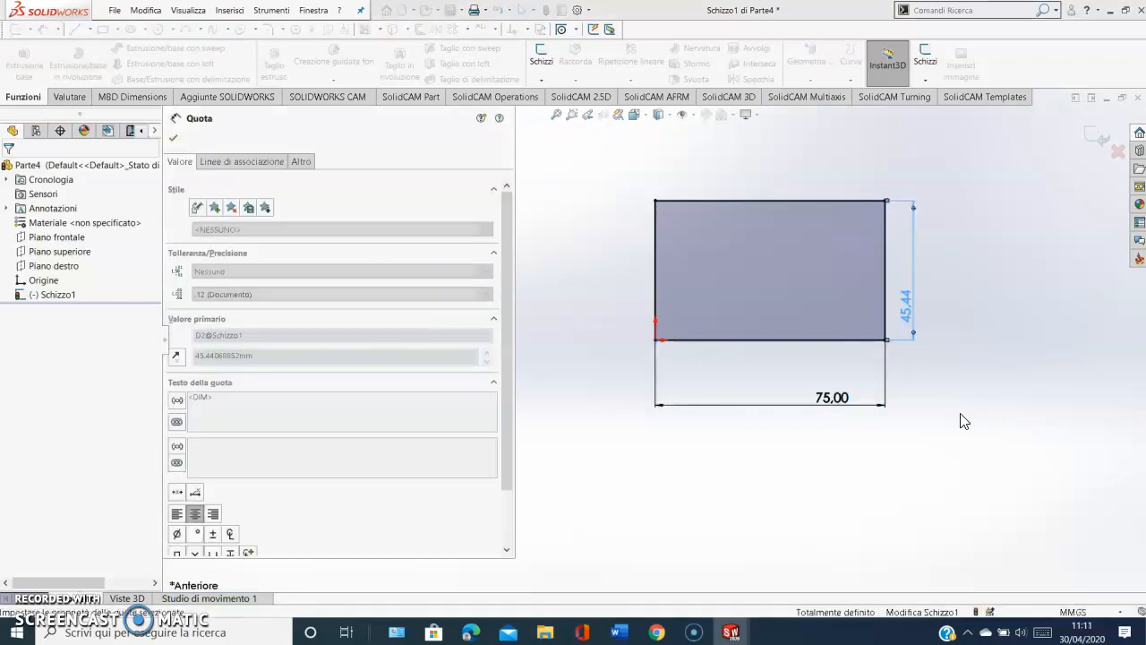
Extrude the square sketch as a base plate with a blind depth of 2 mm.
{"action": "left_click", "coordinate": [24, 64]}
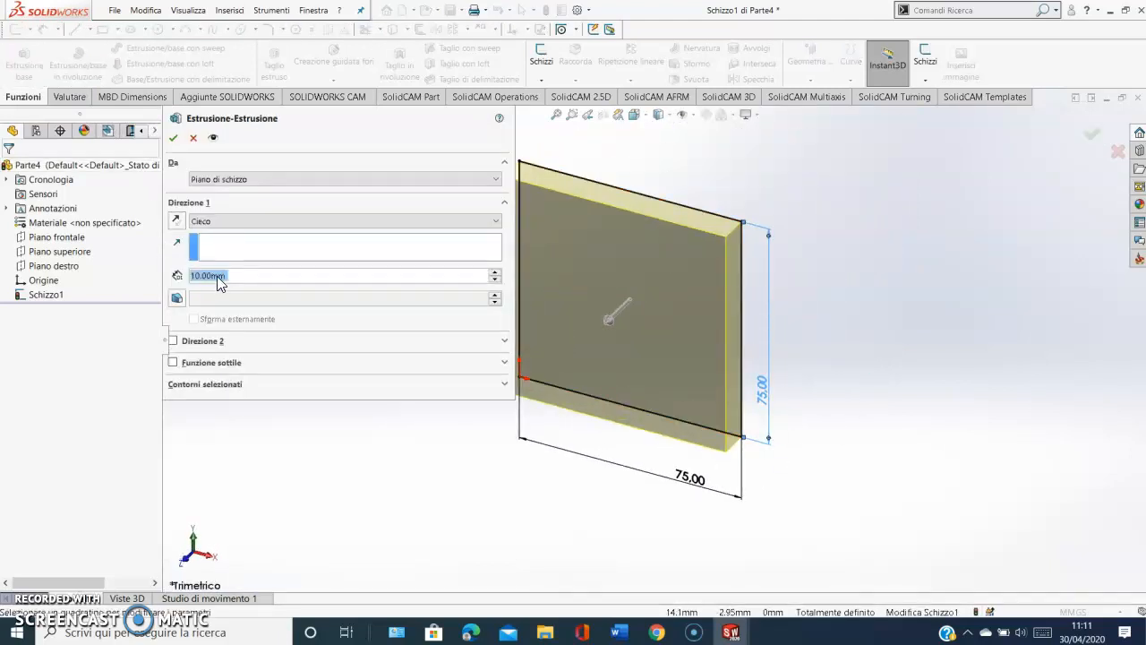
{"action": "type", "text": "2cm"}
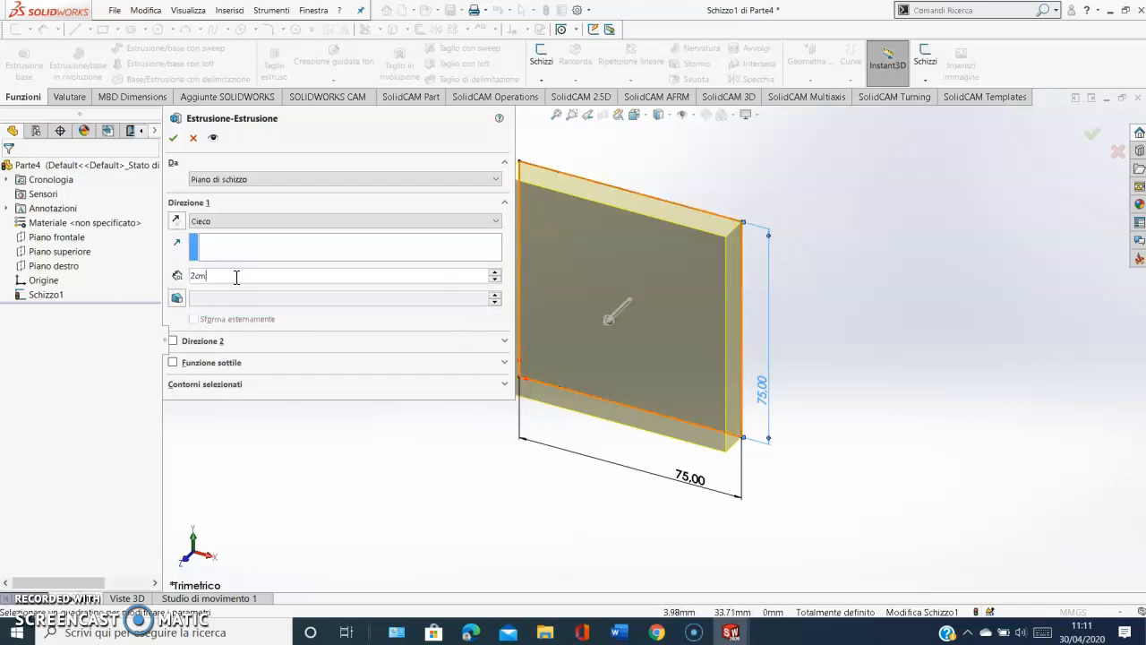
{"action": "key", "text": "BackSpace"}
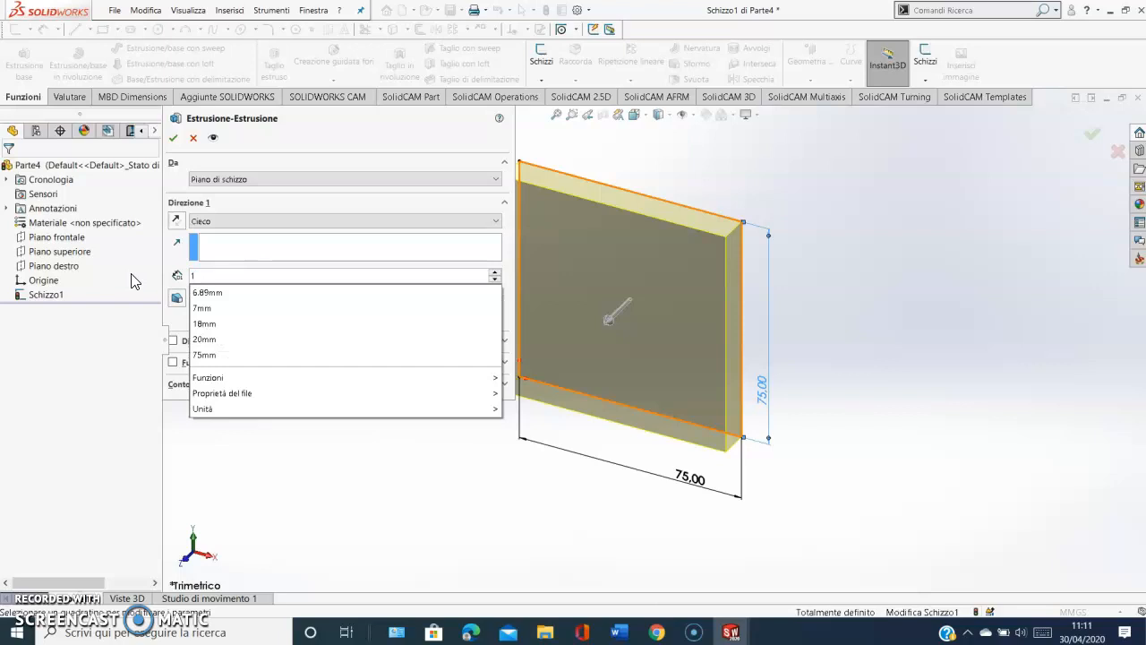
{"action": "type", "text": "2"}
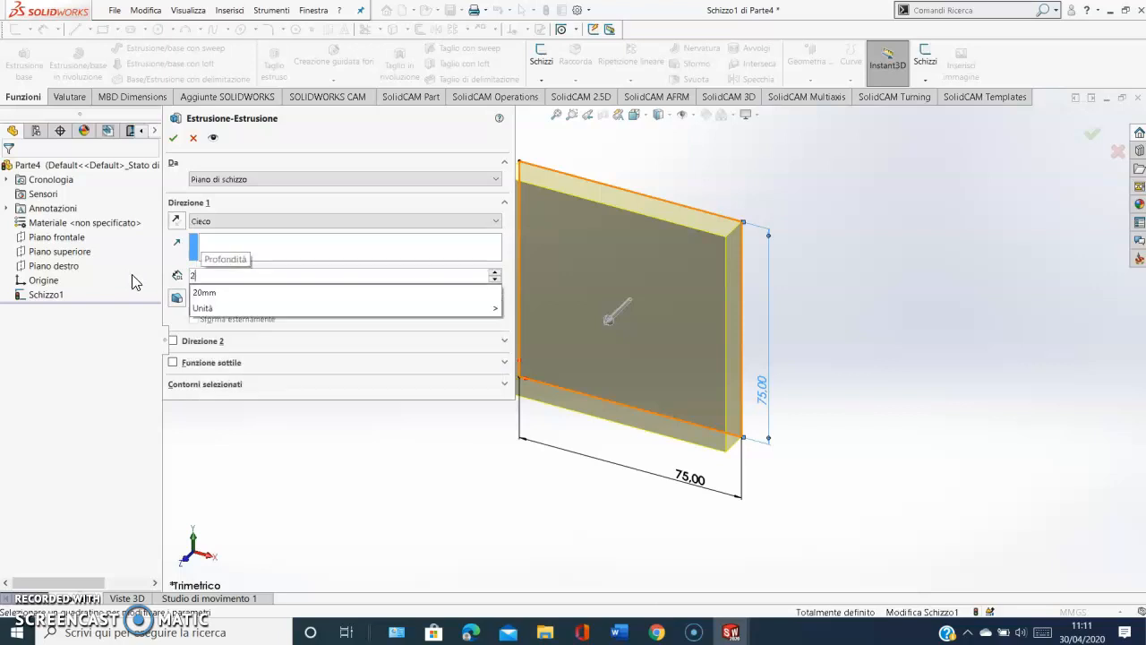
{"action": "key", "text": "Return"}
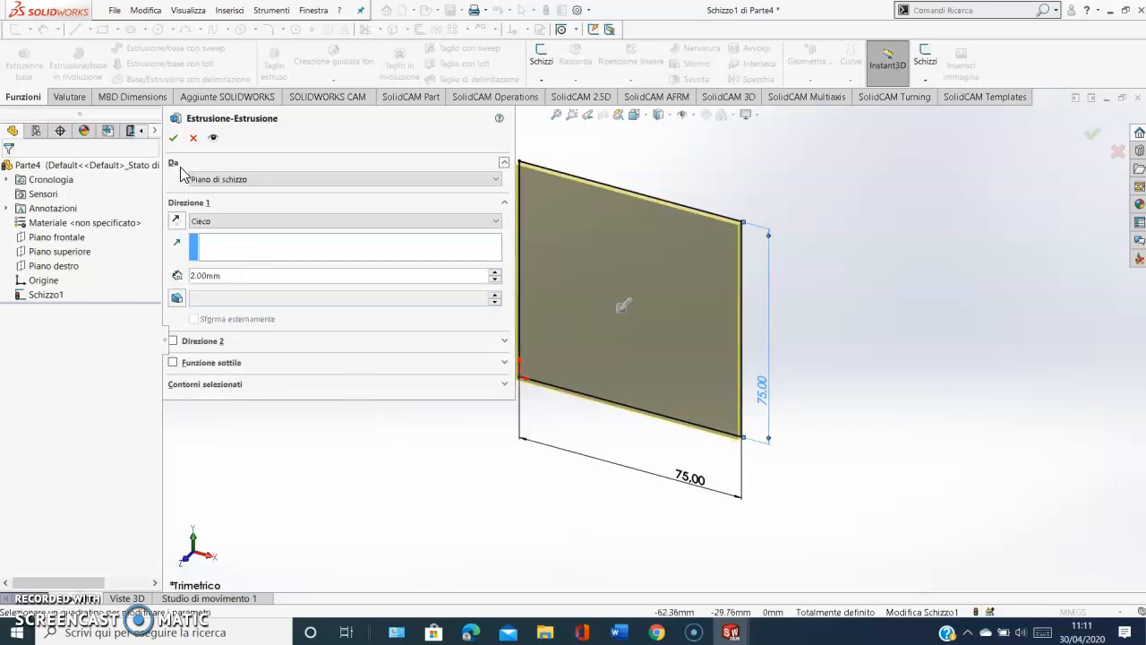
{"action": "key", "text": "Return"}
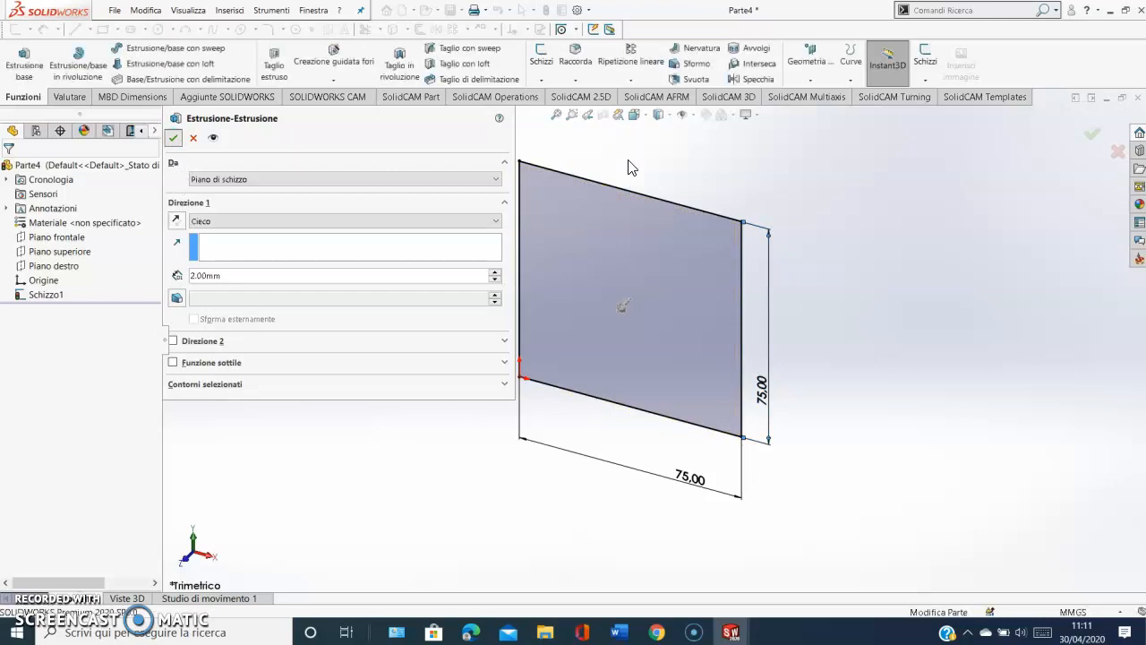
Sketch a circle about 17.5 mm in diameter at the centre of the plate's front face.
{"action": "left_click", "coordinate": [633, 115]}
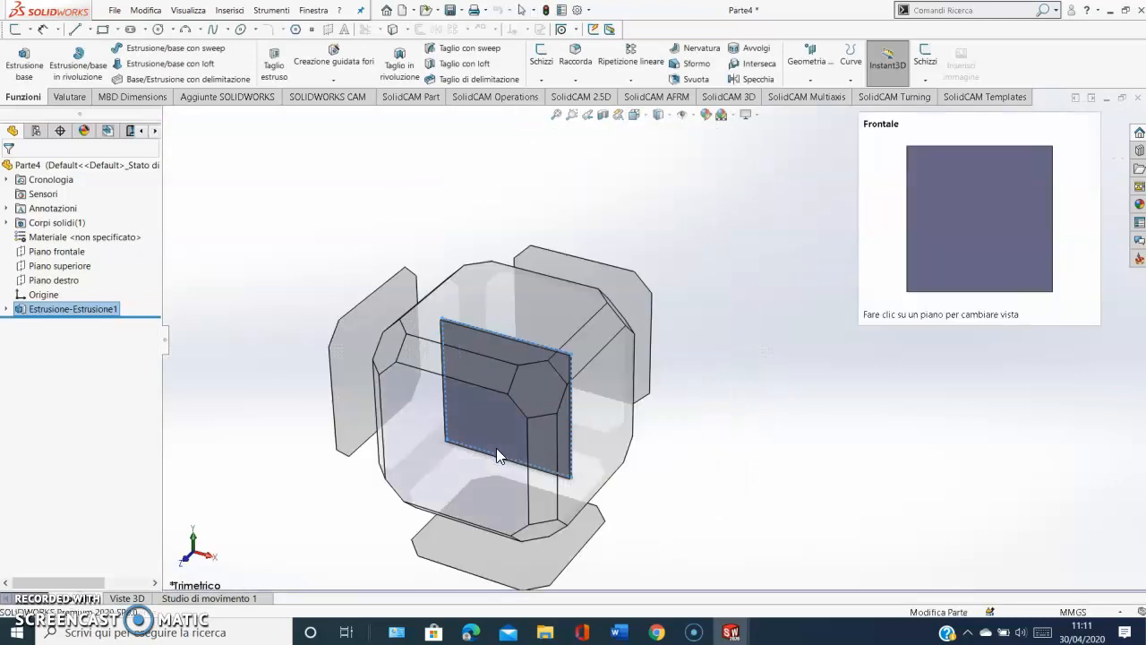
{"action": "left_click", "coordinate": [497, 447]}
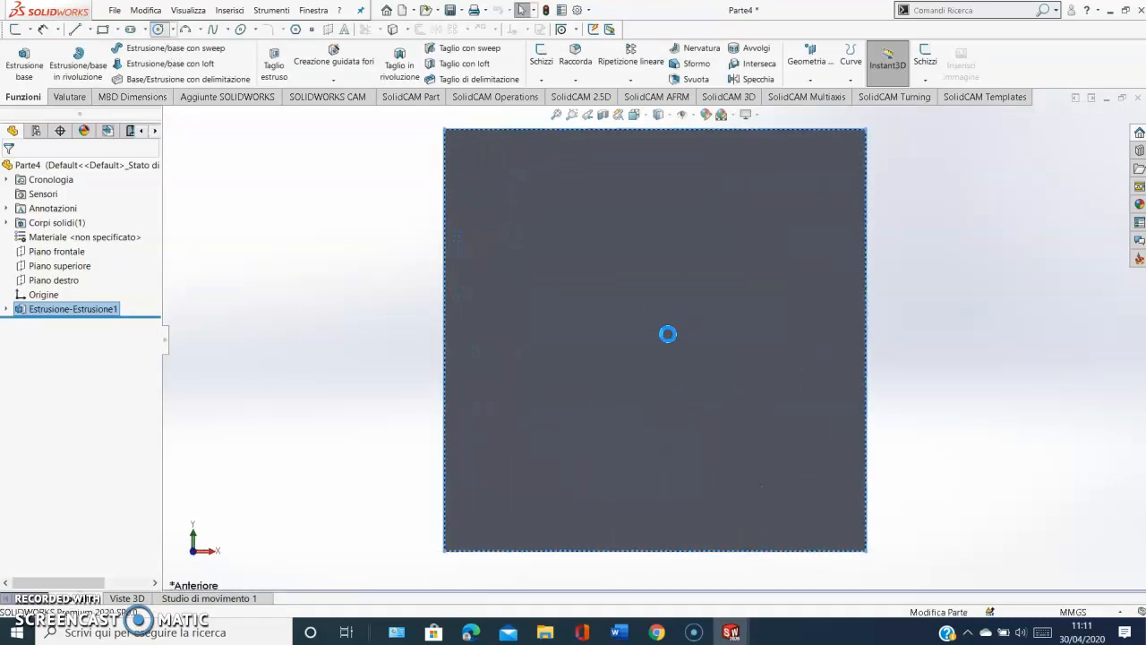
{"action": "left_click", "coordinate": [657, 357]}
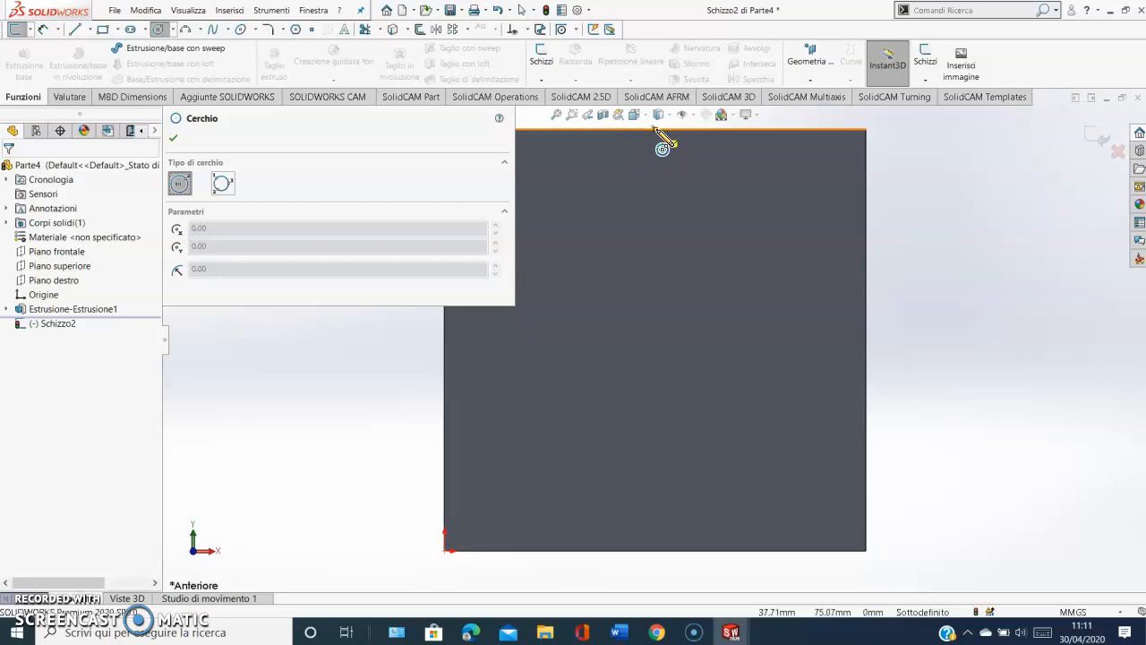
{"action": "left_click", "coordinate": [656, 339]}
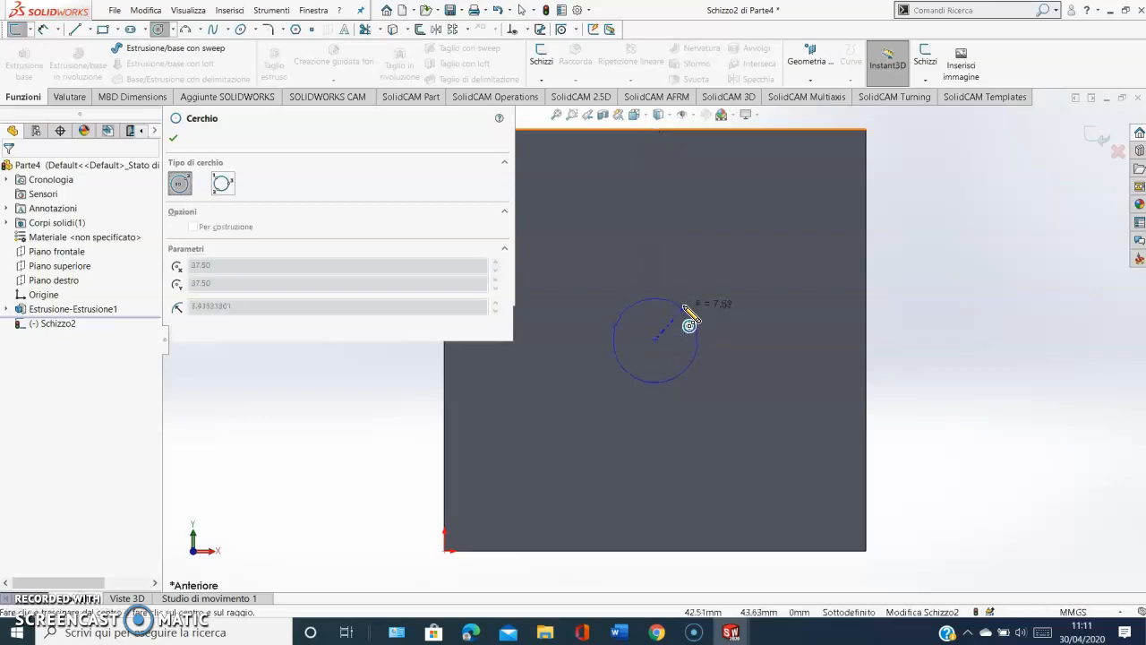
{"action": "left_click", "coordinate": [689, 315]}
Dimension the circle's diameter as 20 mm.
{"action": "left_click", "coordinate": [43, 30]}
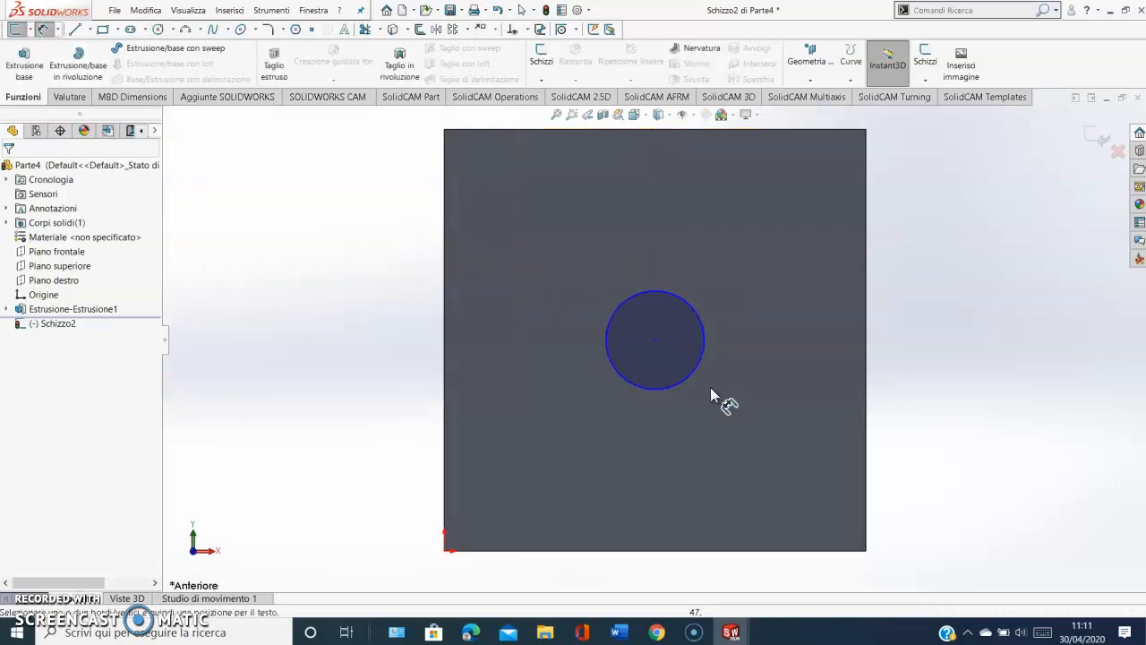
{"action": "left_click", "coordinate": [685, 381]}
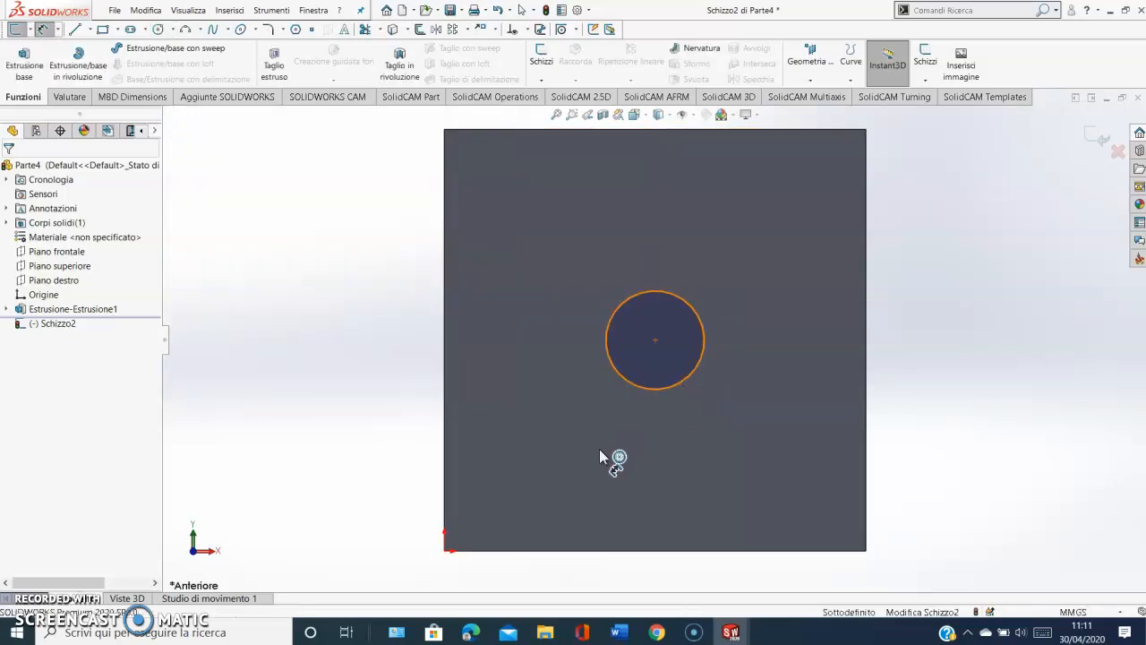
{"action": "left_click", "coordinate": [760, 470]}
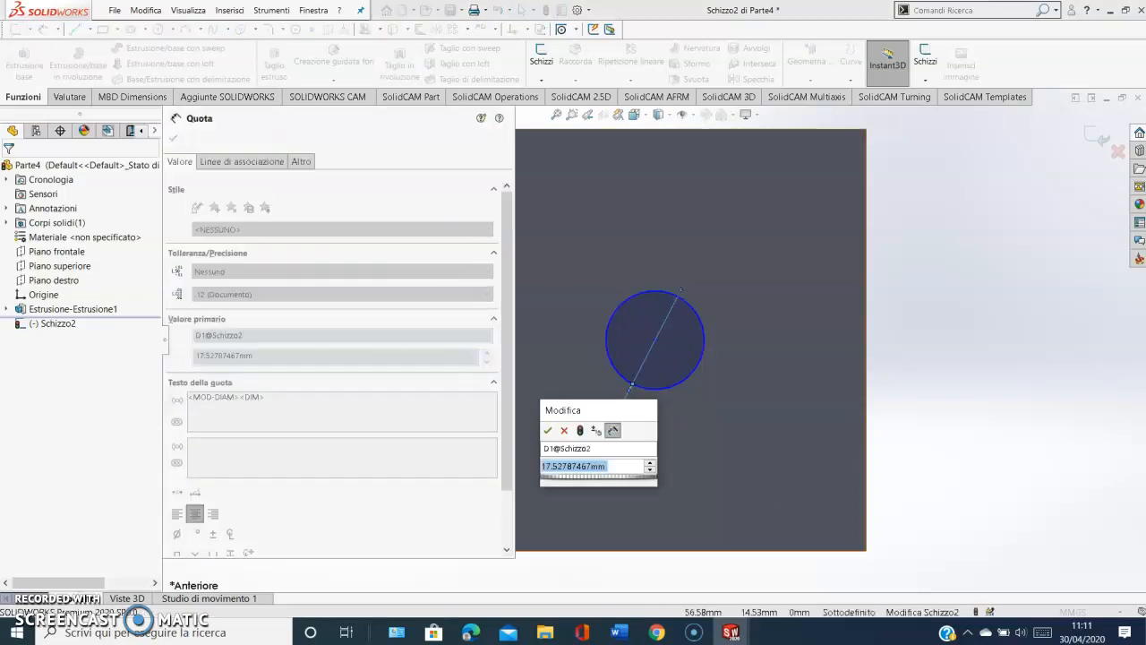
{"action": "type", "text": "20"}
{"action": "key", "text": "Return"}
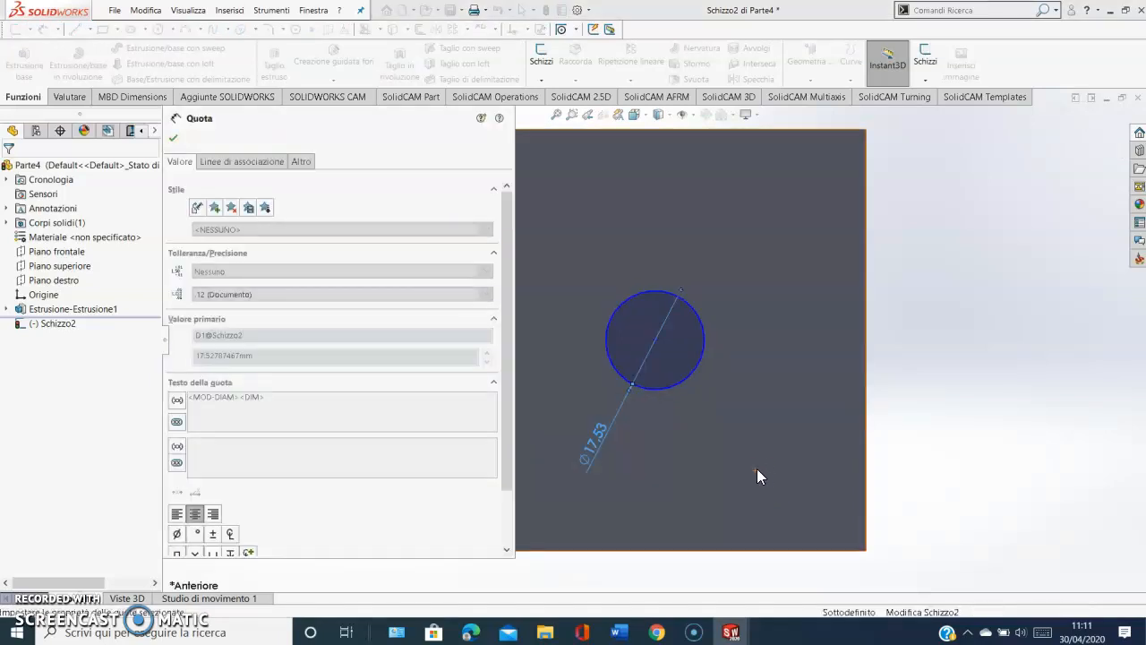
Extrude the circle 30 mm outward from the plate as a cylinder merged with it.
{"action": "left_click", "coordinate": [20, 80]}
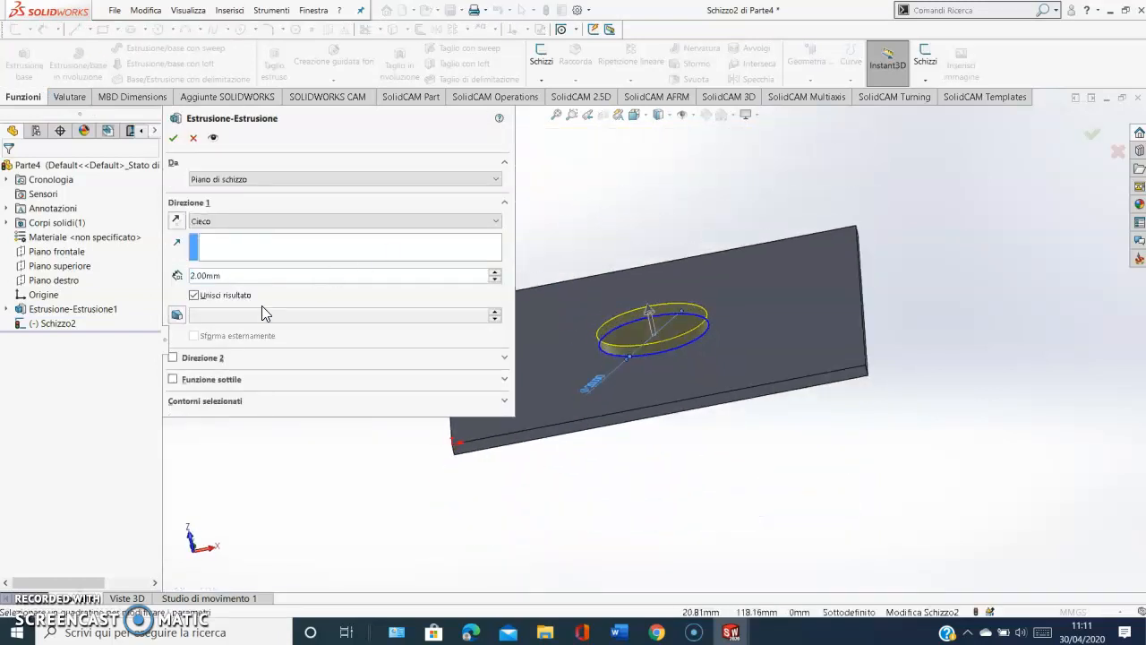
{"action": "type", "text": "30"}
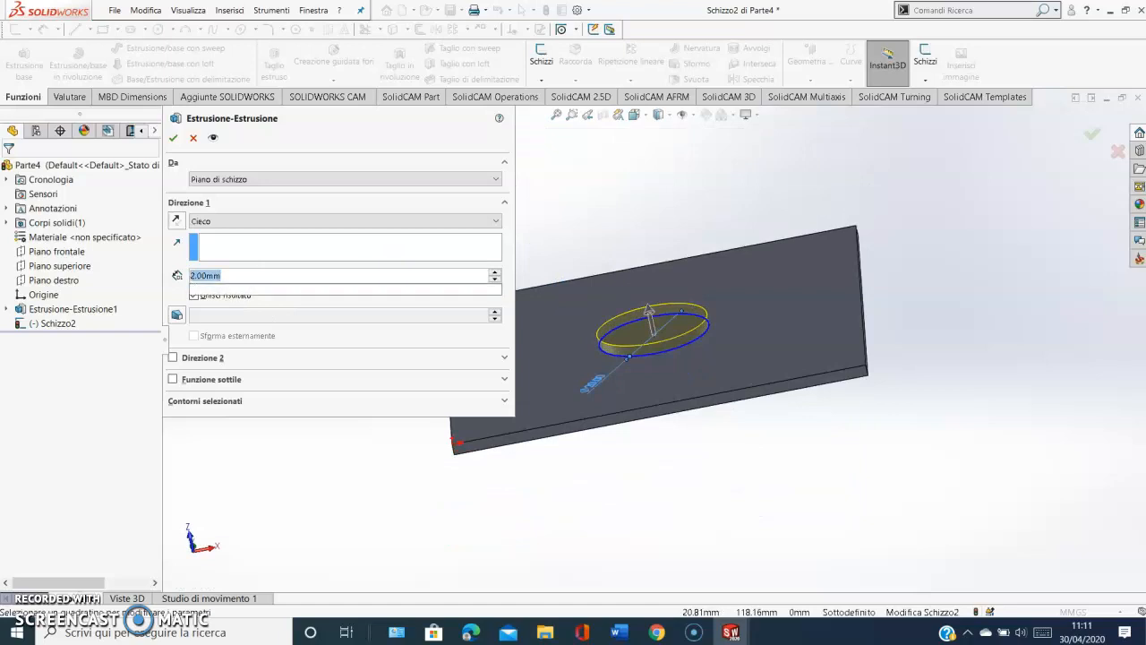
{"action": "key", "text": "Return"}
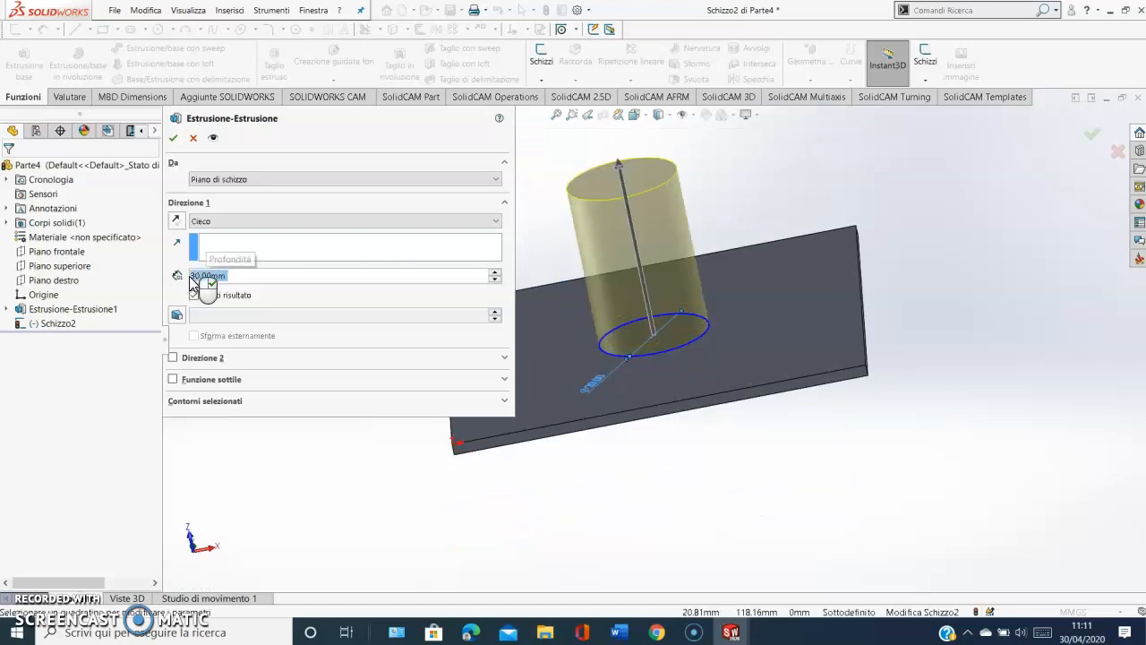
{"action": "left_click", "coordinate": [173, 139]}
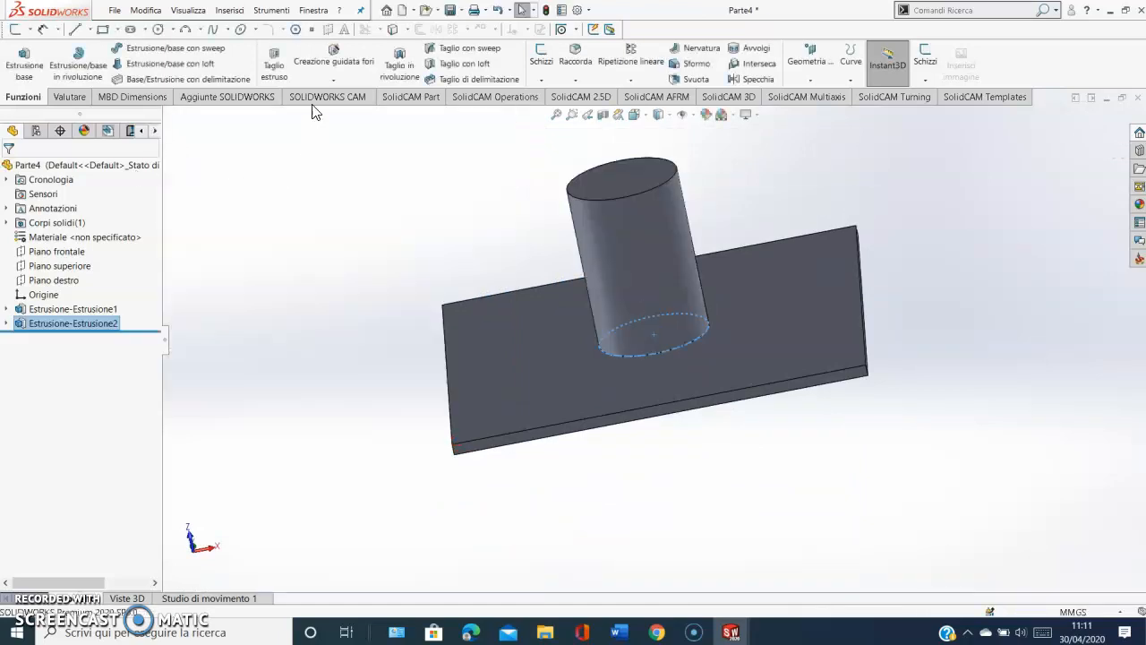
Fillet the edge where the cylinder meets the plate with a symmetric 6 mm radius.
{"action": "left_click", "coordinate": [677, 353]}
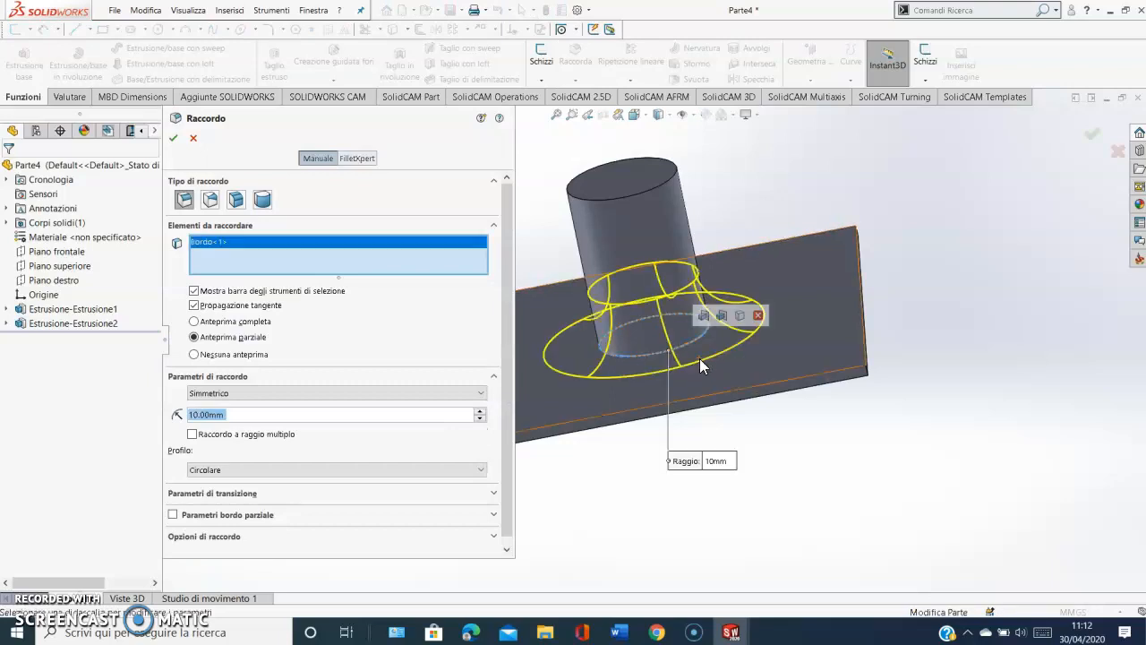
{"action": "type", "text": "6"}
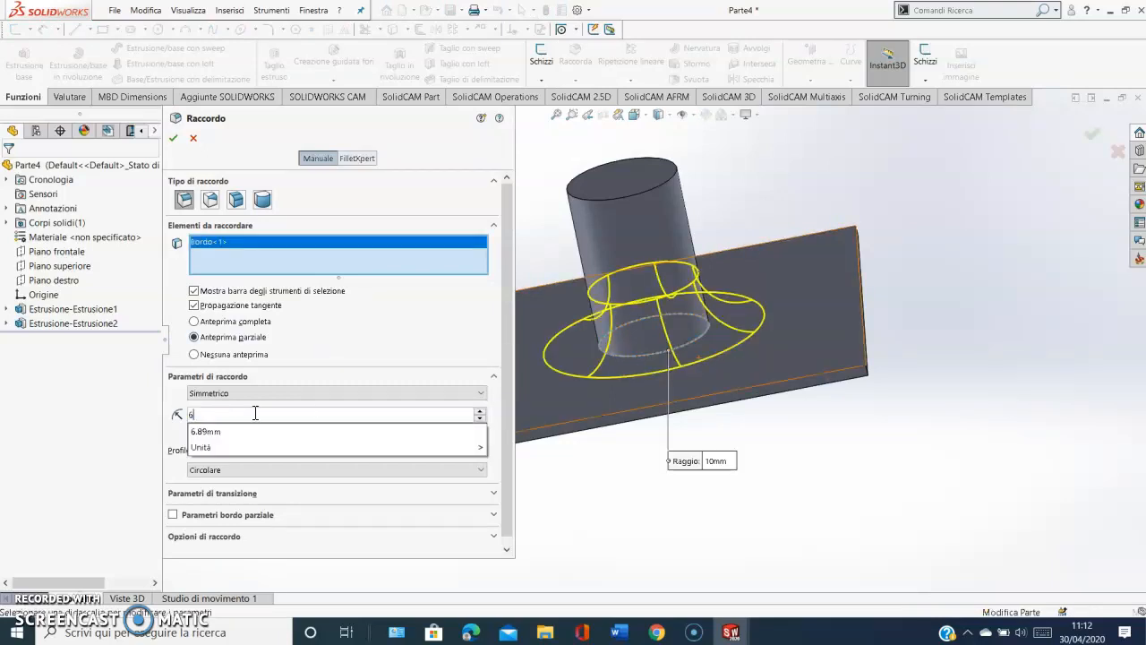
{"action": "key", "text": "Return"}
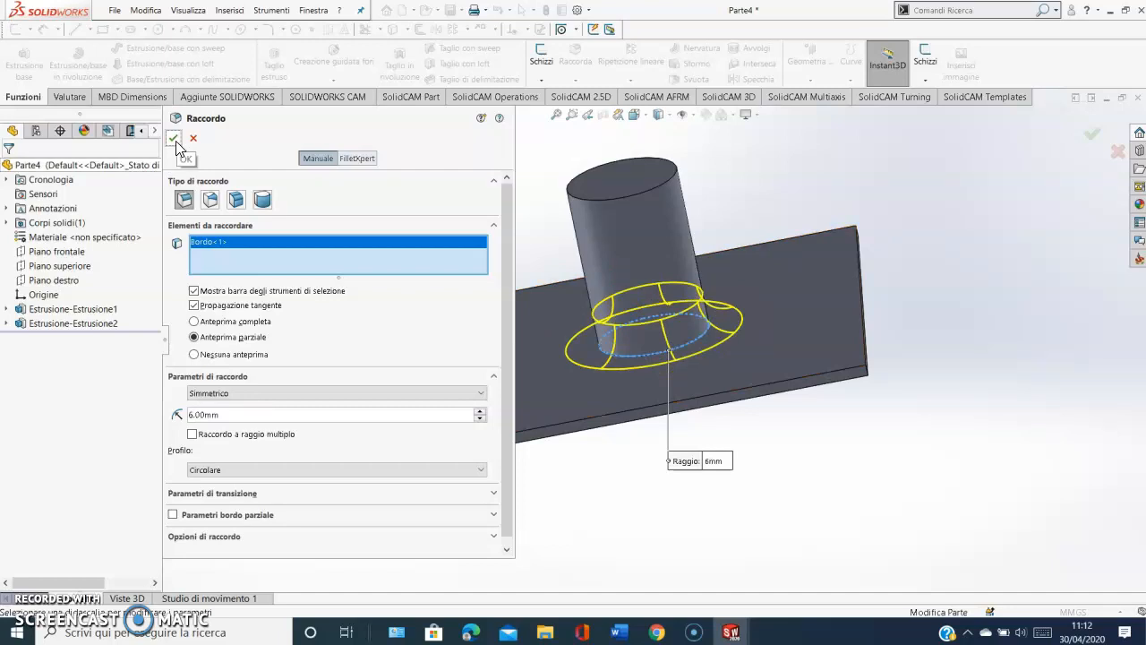
{"action": "left_click", "coordinate": [173, 139]}
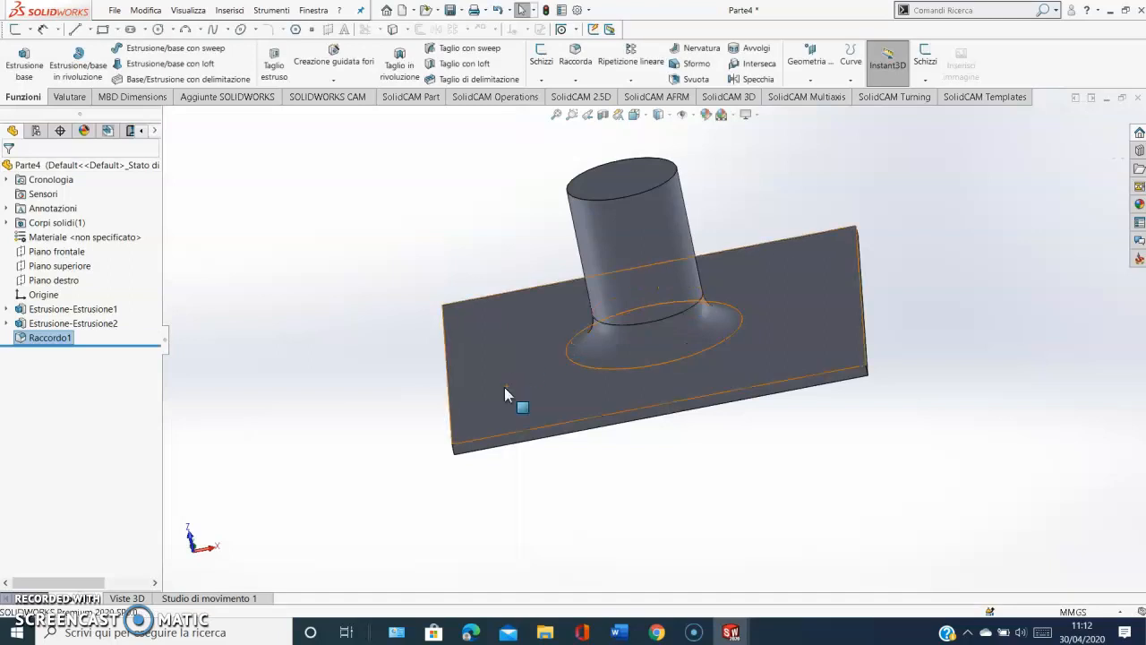
Sketch a vertical centreline on the plate's narrow side face, starting at the midpoint of its lower edge, viewed from the bottom orientation.
{"action": "middle_click_drag", "start_coordinate": [482, 379], "coordinate": [626, 392]}
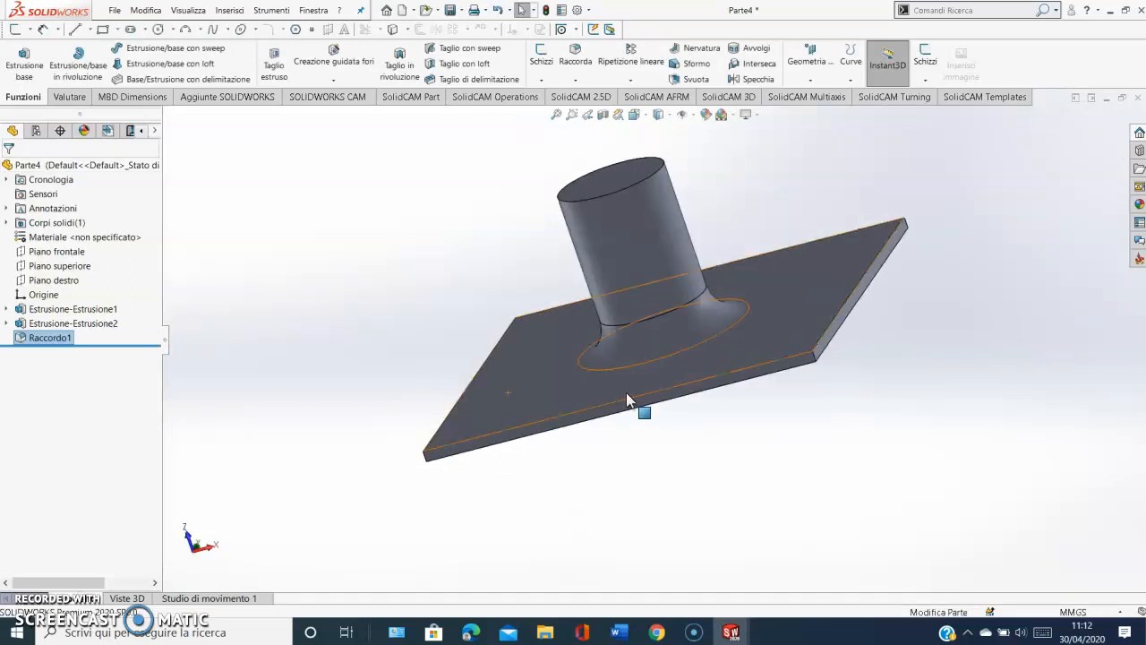
{"action": "left_click", "coordinate": [631, 410]}
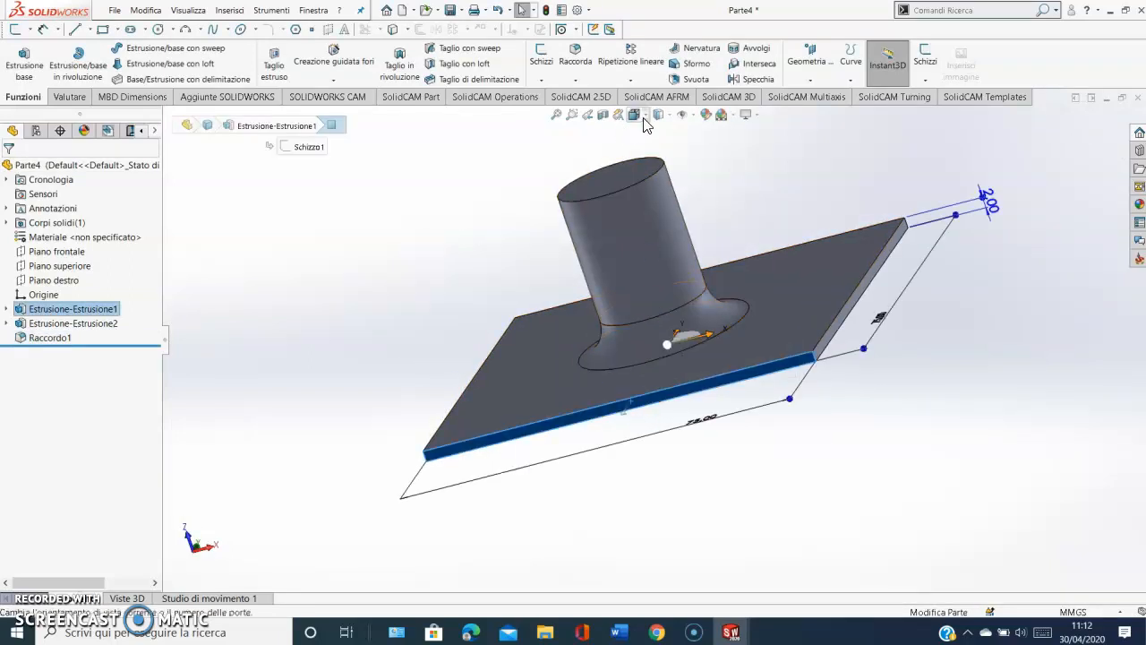
{"action": "left_click", "coordinate": [634, 115]}
{"action": "left_click", "coordinate": [494, 467]}
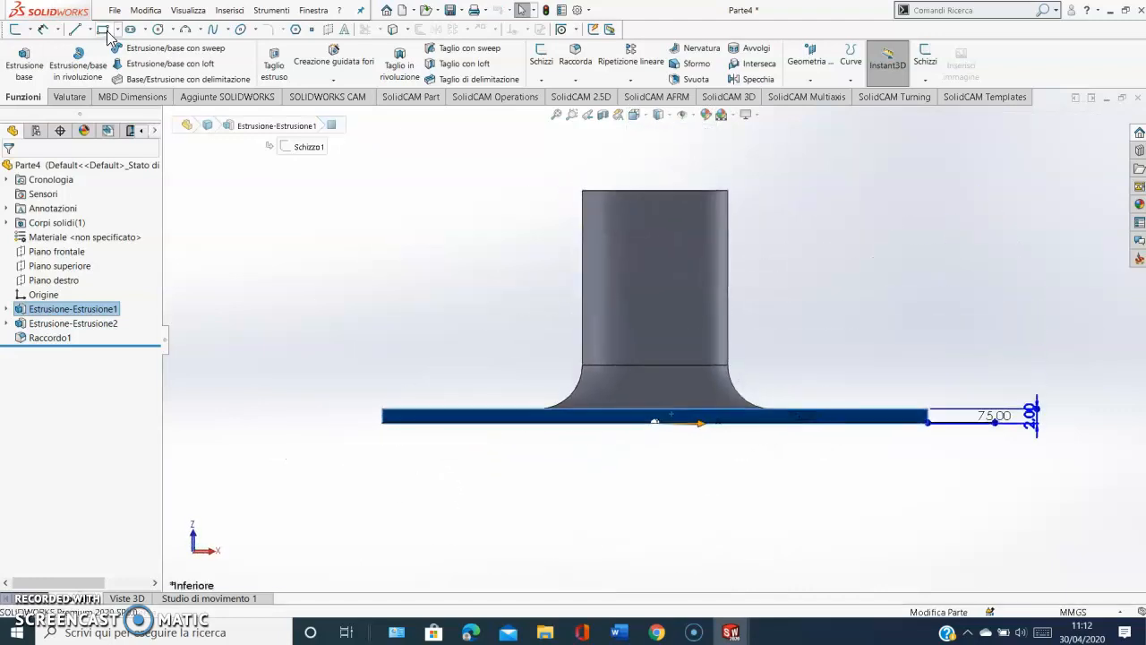
{"action": "left_click", "coordinate": [93, 31]}
{"action": "left_click", "coordinate": [98, 46]}
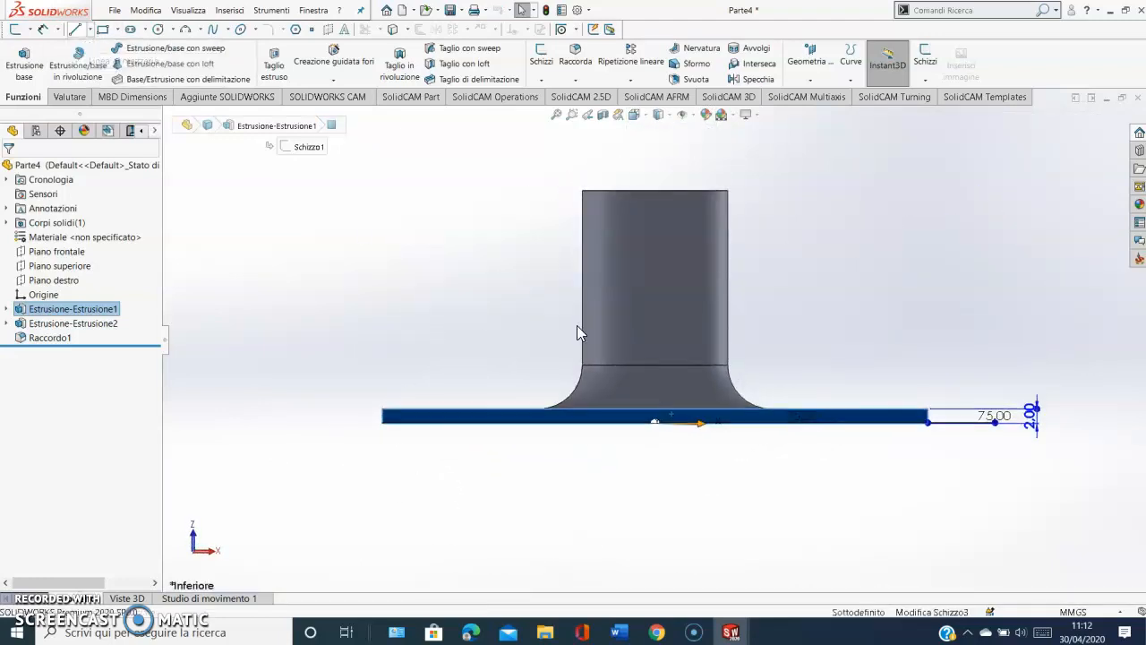
{"action": "left_click", "coordinate": [659, 420]}
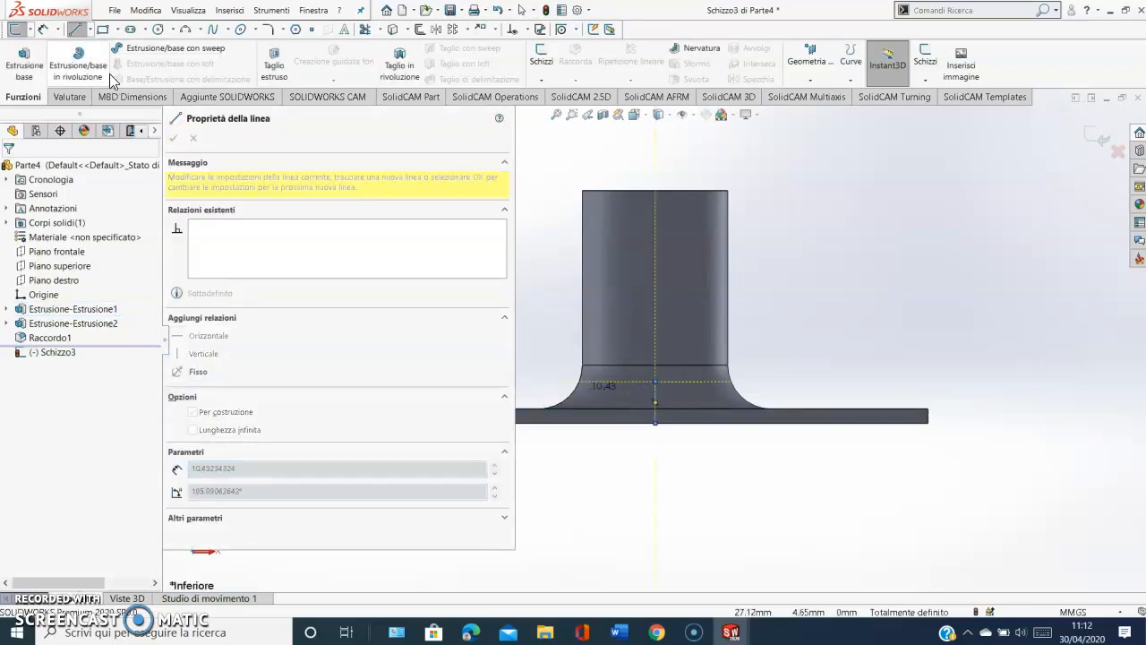
Draw a slanted line about 7.67 mm long from the centreline's upper end to the plate's lower edge, and a horizontal line back to the centreline.
{"action": "left_click", "coordinate": [89, 29]}
{"action": "left_click", "coordinate": [95, 47]}
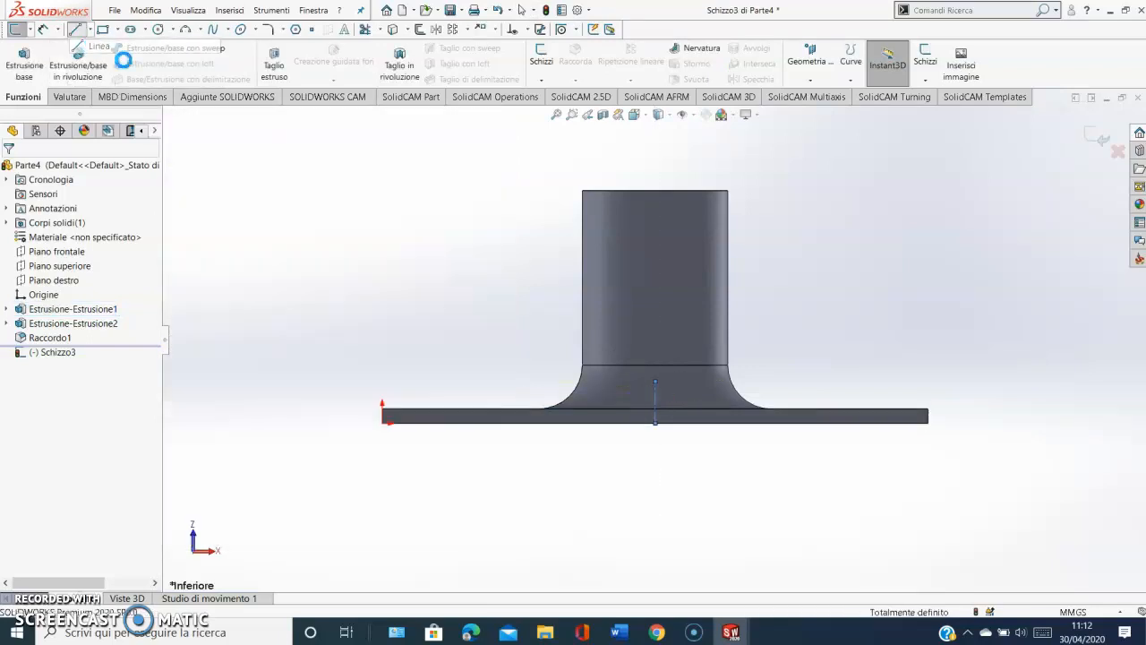
{"action": "left_click", "coordinate": [654, 391]}
{"action": "left_click", "coordinate": [619, 421]}
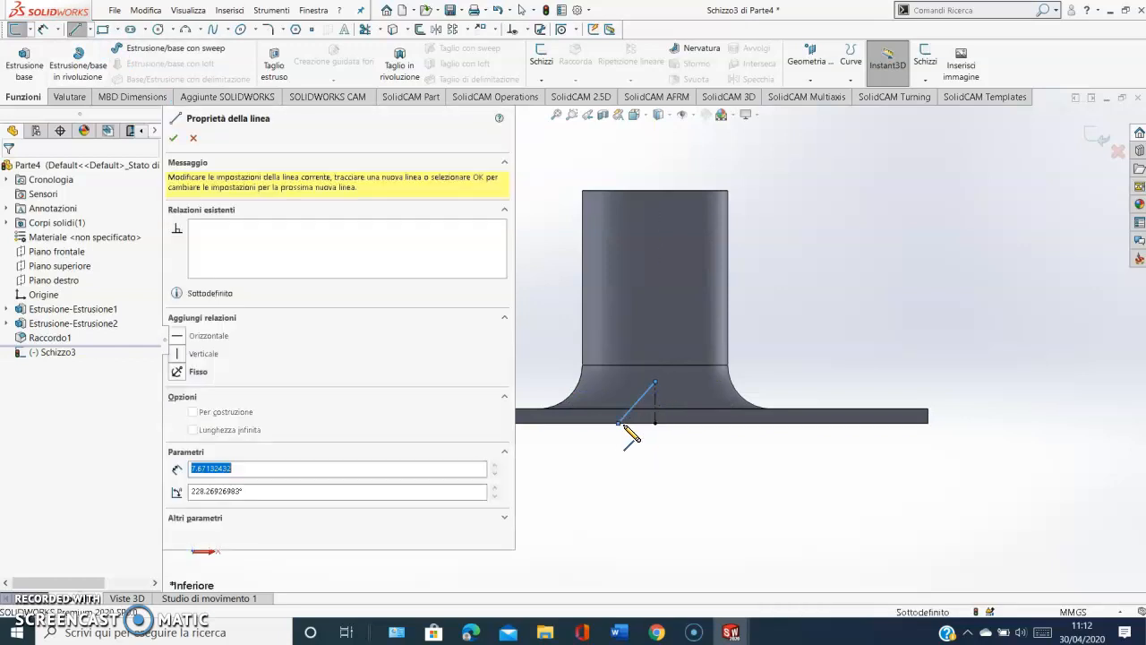
{"action": "left_click", "coordinate": [657, 424]}
Dimension the angle between the slanted line and the vertical centreline and set it to 45 degrees.
{"action": "left_click", "coordinate": [43, 28]}
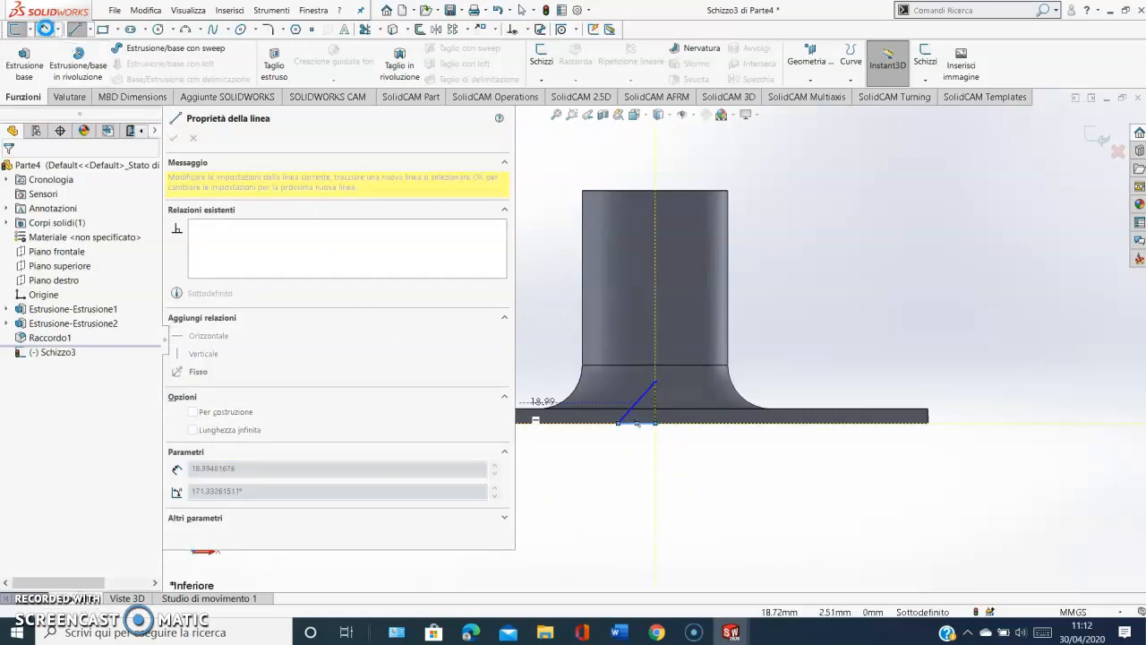
{"action": "left_click", "coordinate": [653, 399]}
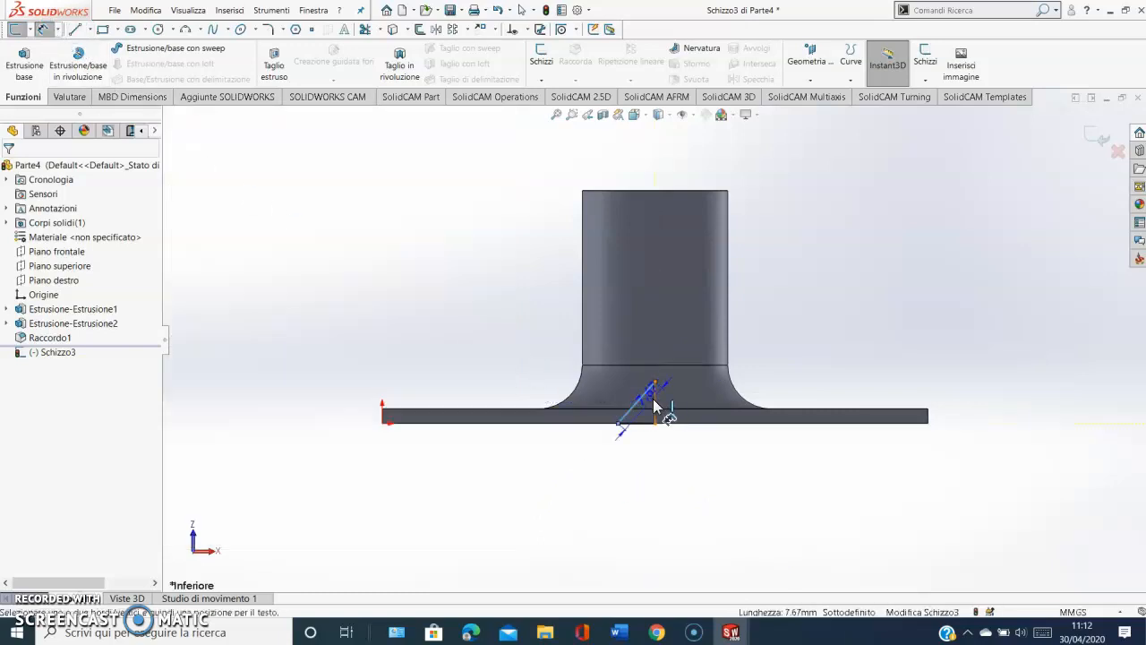
{"action": "left_click", "coordinate": [655, 415]}
{"action": "left_click", "coordinate": [630, 474]}
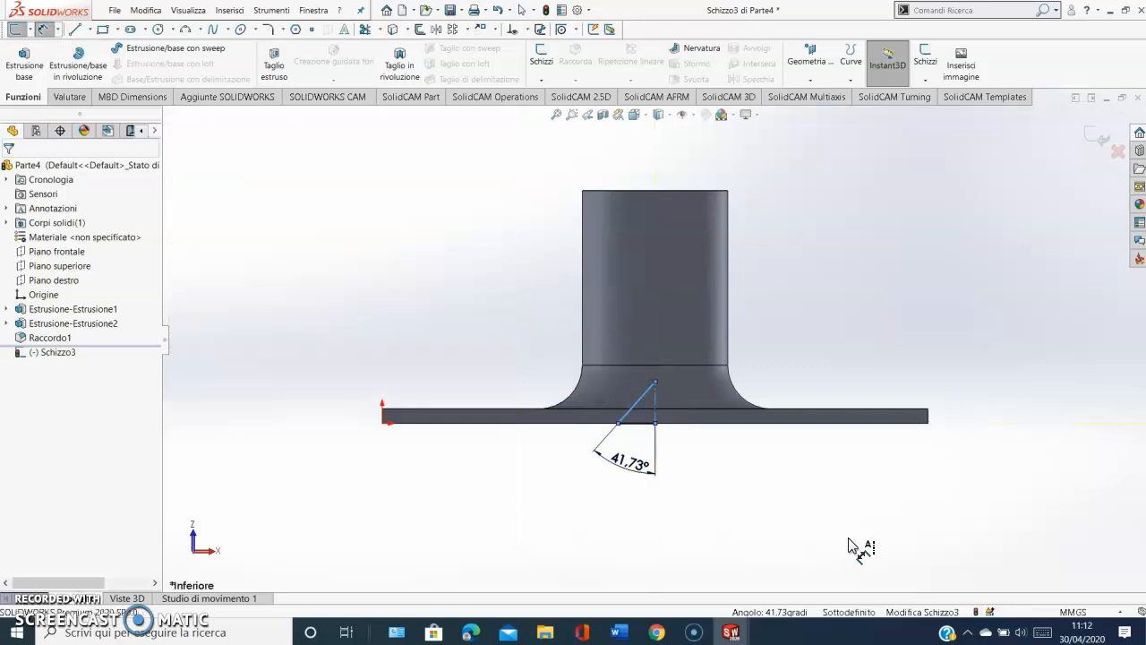
{"action": "type", "text": "45"}
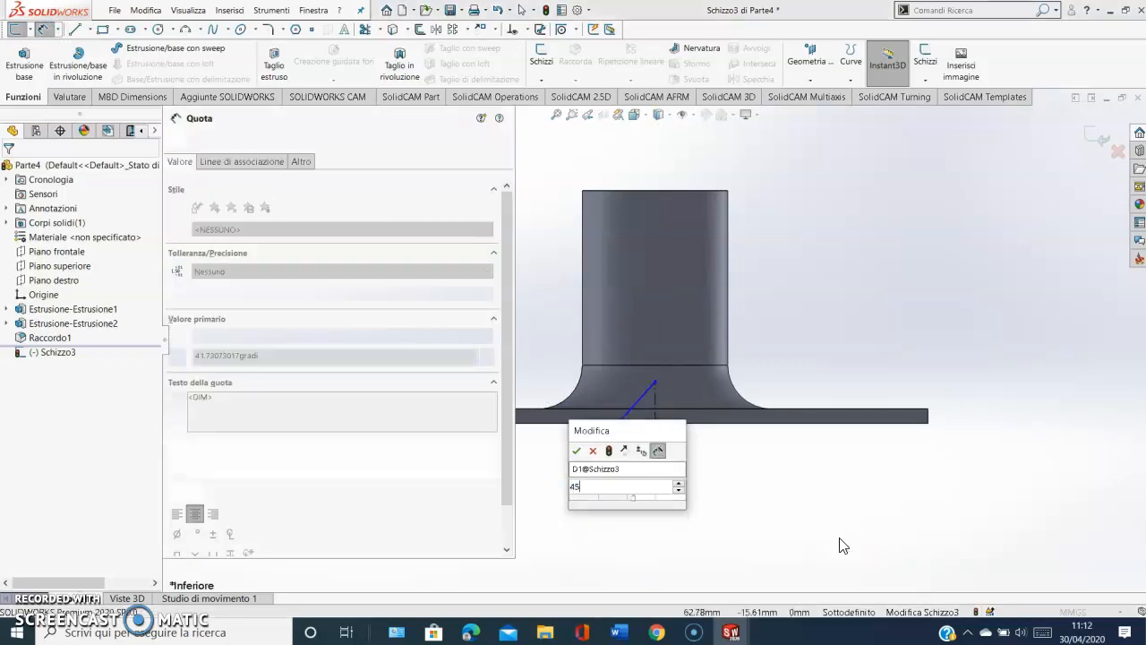
{"action": "key", "text": "Escape"}
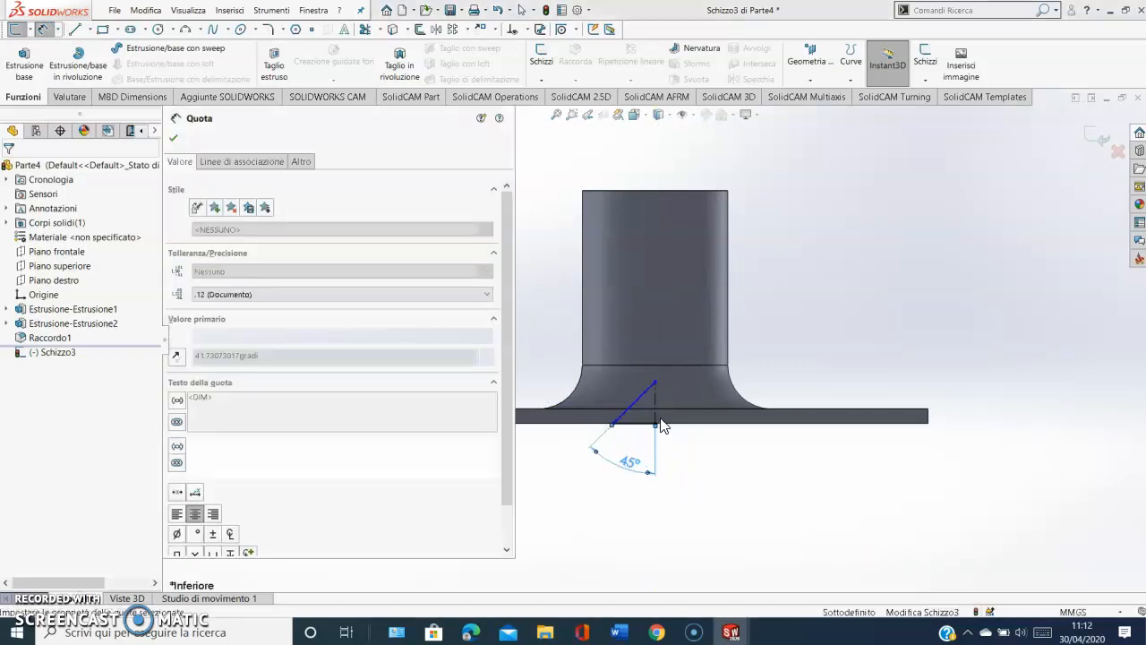
Dimension the vertical centreline's length and set it to 7 mm.
{"action": "left_click", "coordinate": [655, 401]}
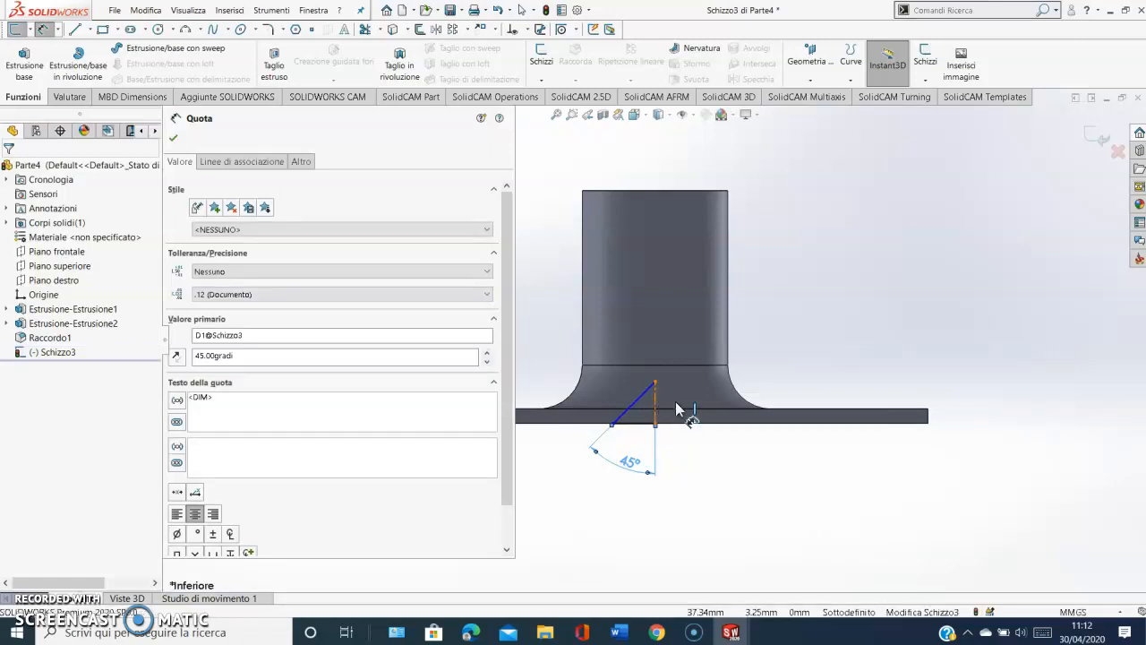
{"action": "left_click", "coordinate": [676, 404]}
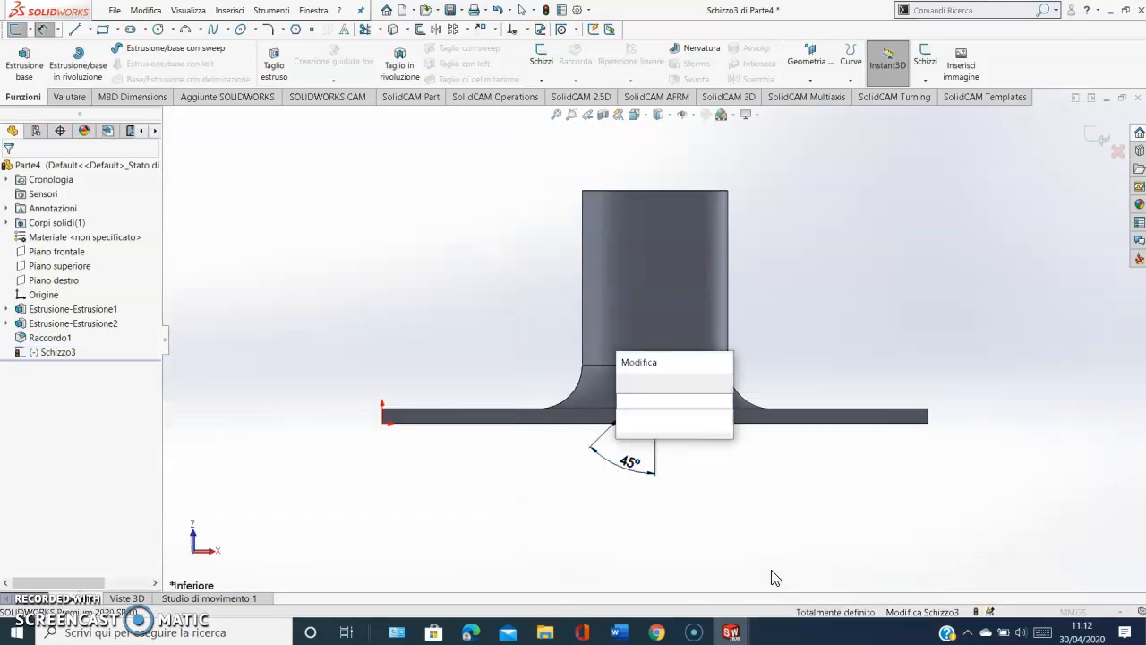
{"action": "type", "text": "5"}
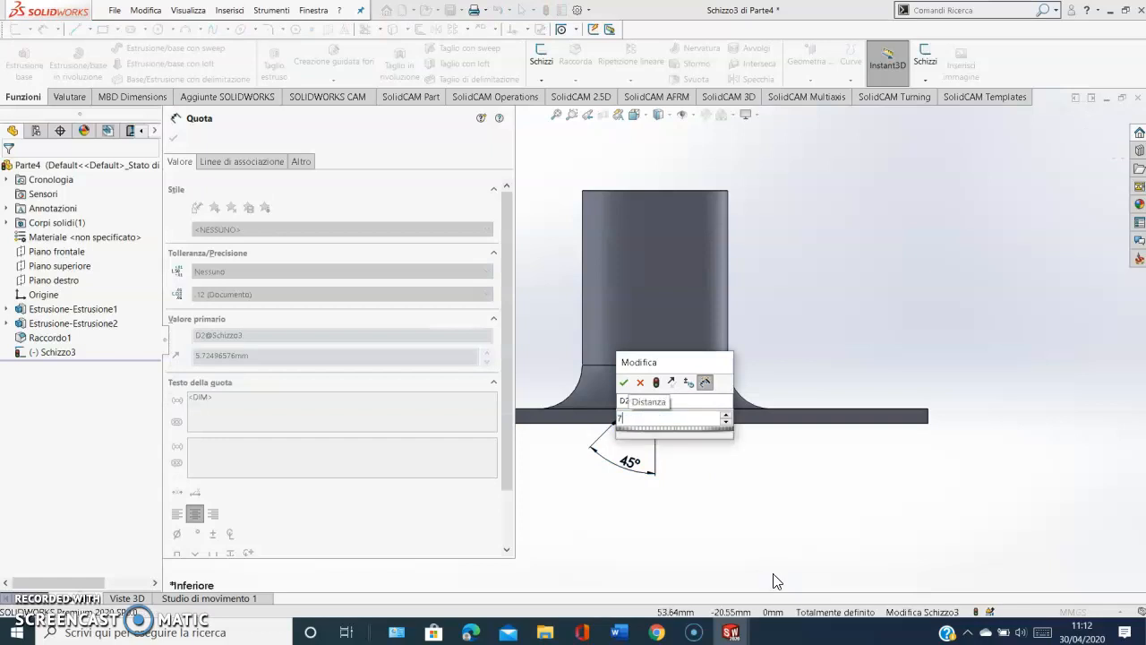
{"action": "key", "text": "Return"}
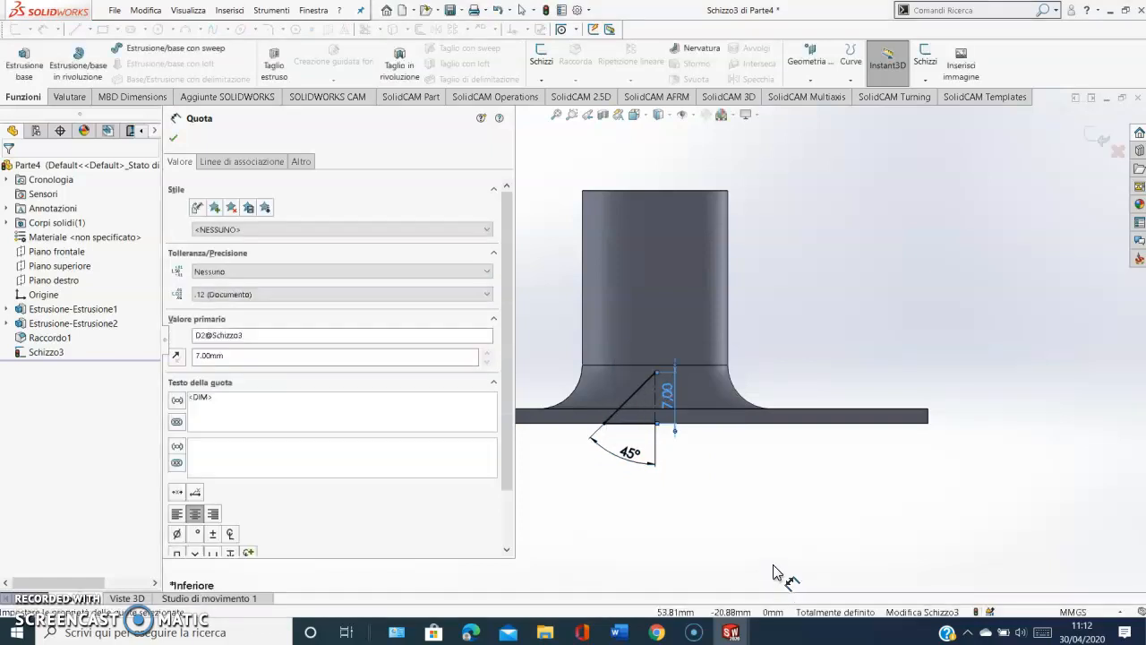
Mirror the slanted line and the horizontal base line about the vertical centreline, keeping the originals.
{"action": "left_click", "coordinate": [438, 29]}
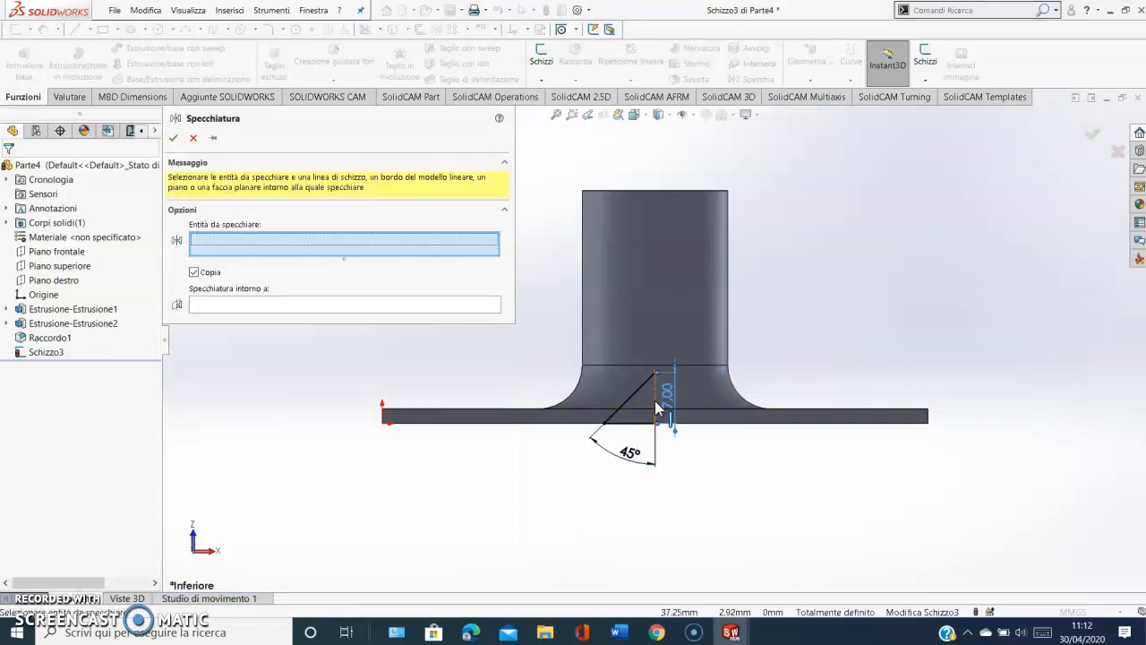
{"action": "left_click", "coordinate": [641, 394]}
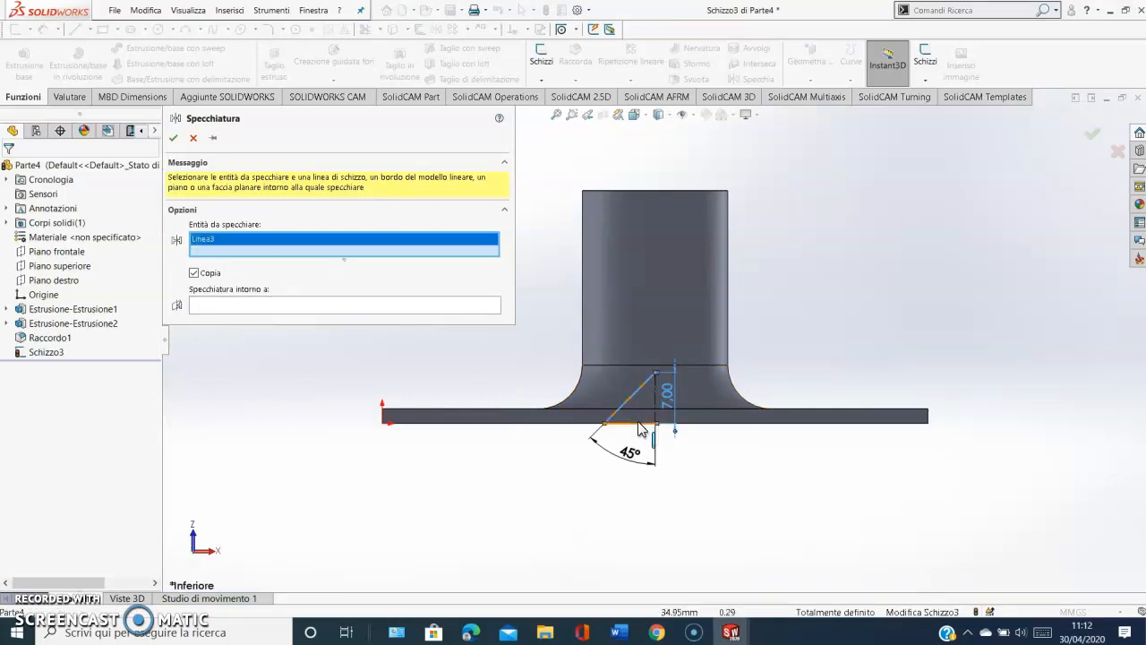
{"action": "left_click", "coordinate": [638, 426]}
{"action": "left_click", "coordinate": [326, 315]}
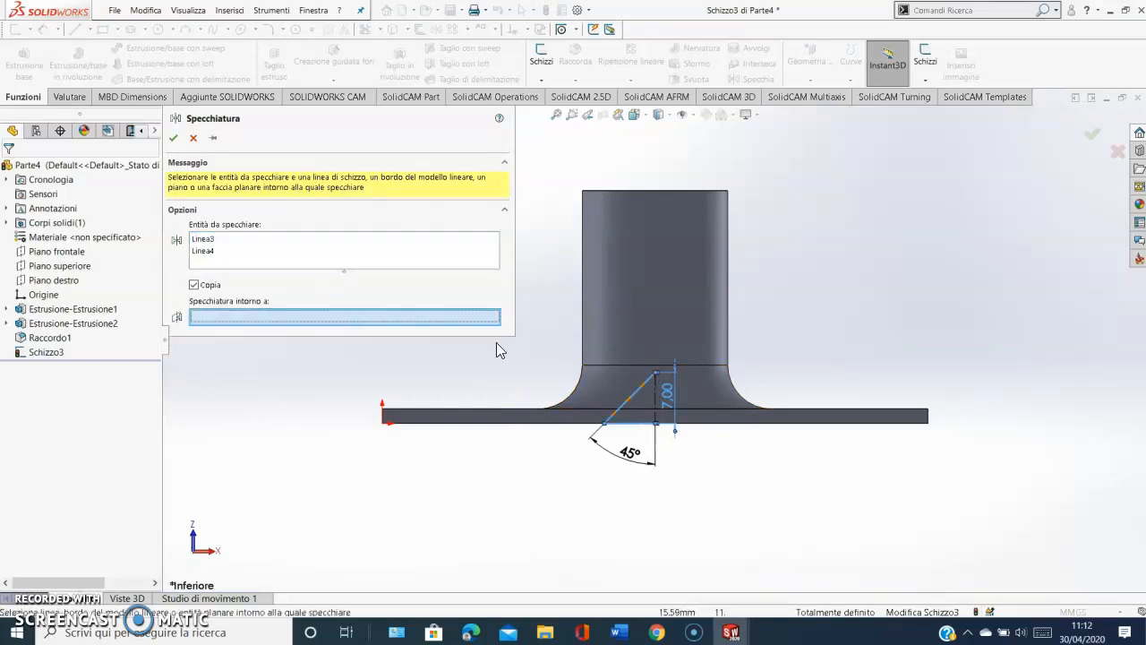
{"action": "left_click", "coordinate": [660, 400]}
{"action": "left_click", "coordinate": [1092, 137]}
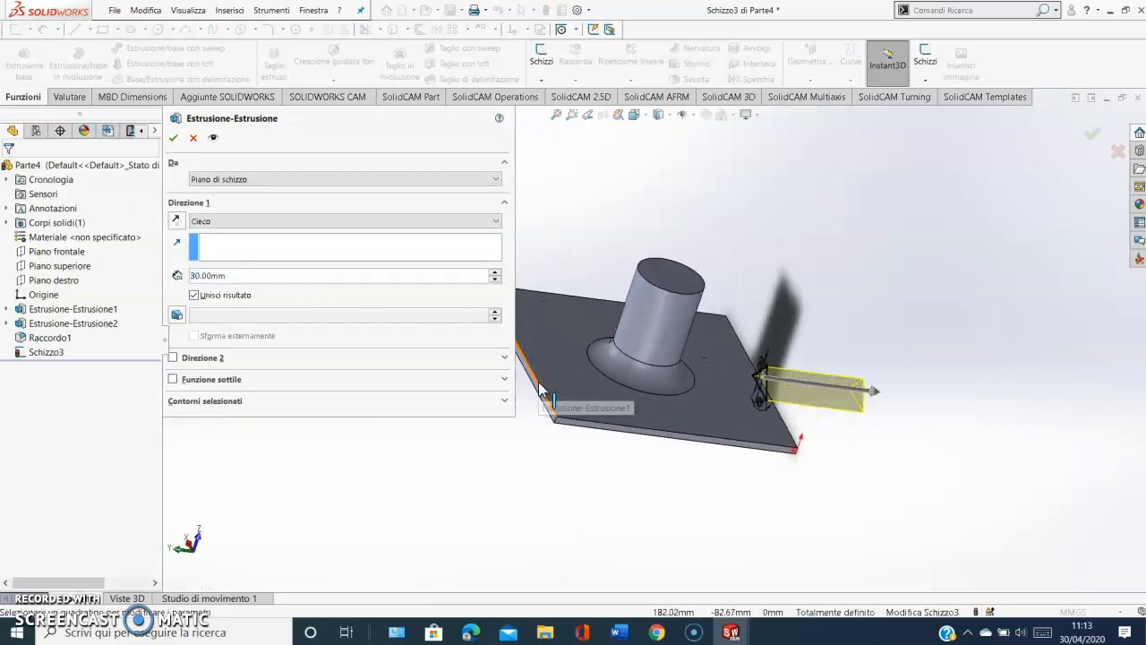
Extrude the triangular profile up to the plate's opposite side as a ridge merged with the body.
{"action": "left_click", "coordinate": [540, 387]}
{"action": "left_click", "coordinate": [1090, 135]}
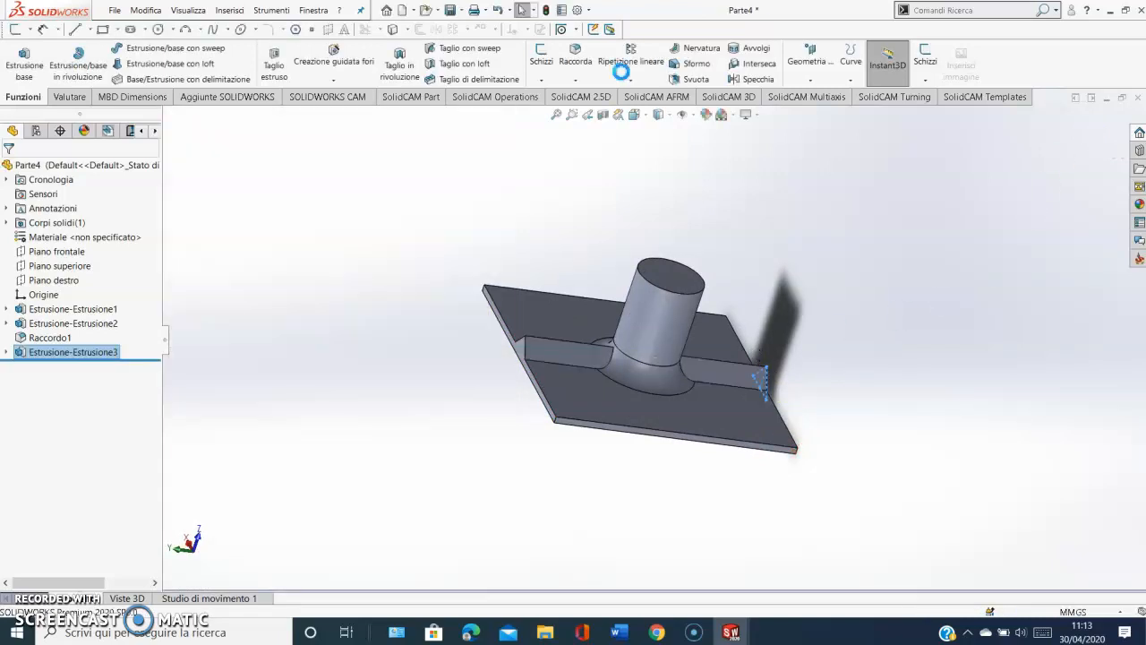
Start a sketch on the plate's narrow side face at the ridge's triangular end, viewed from the bottom orientation.
{"action": "left_click", "coordinate": [634, 115]}
{"action": "left_click", "coordinate": [673, 421]}
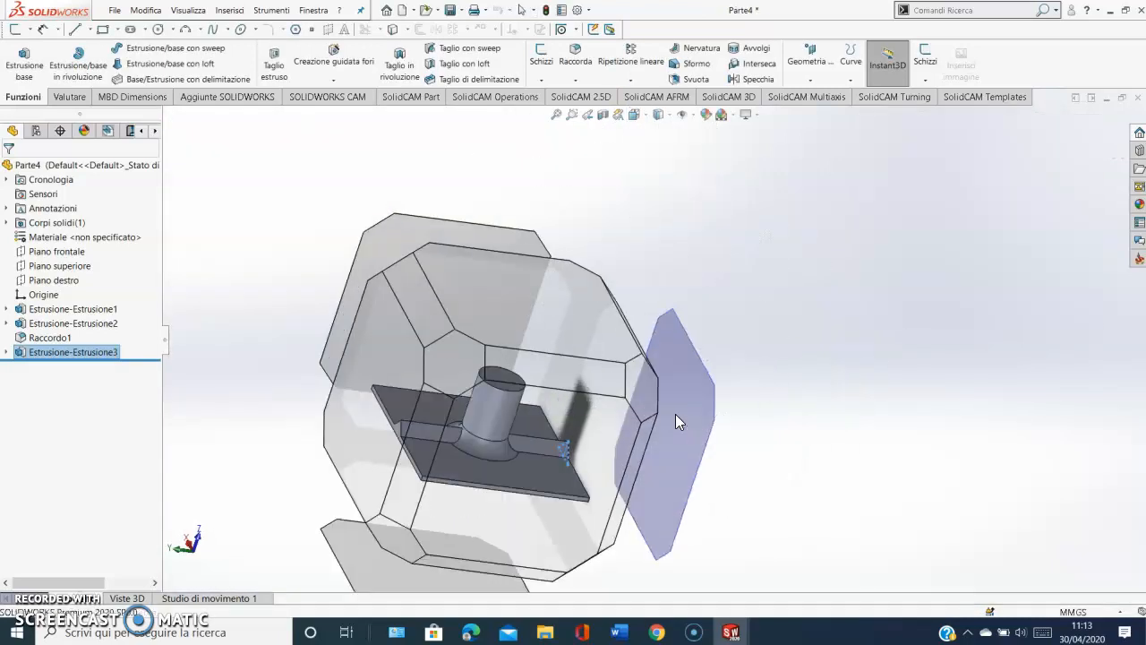
{"action": "left_click", "coordinate": [552, 56]}
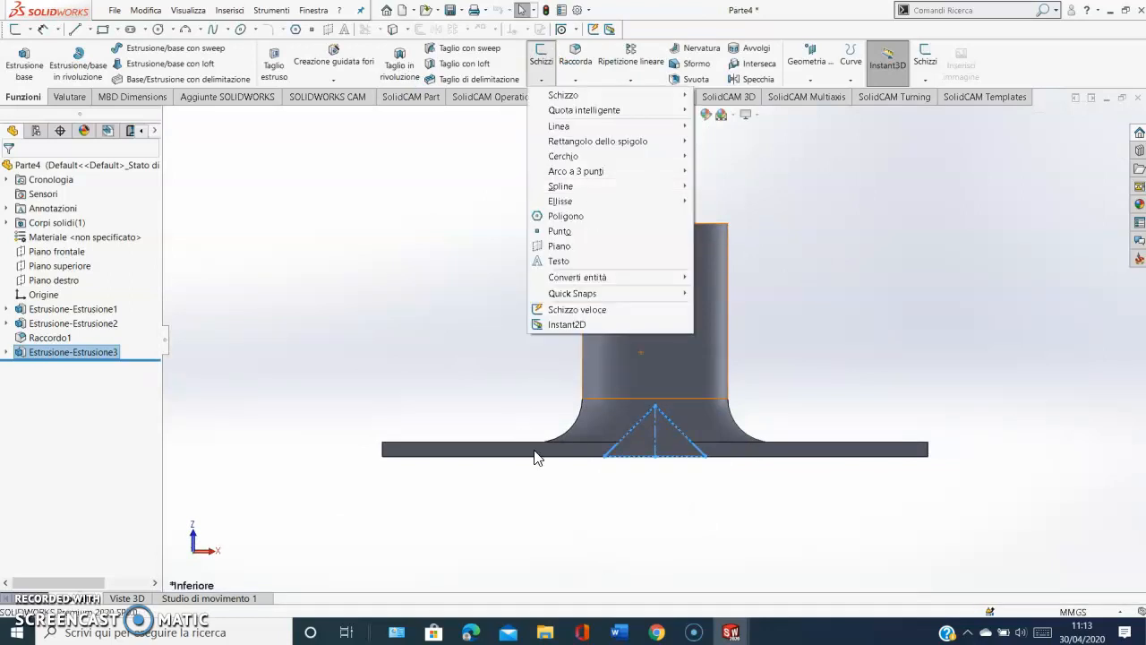
{"action": "left_click", "coordinate": [548, 83]}
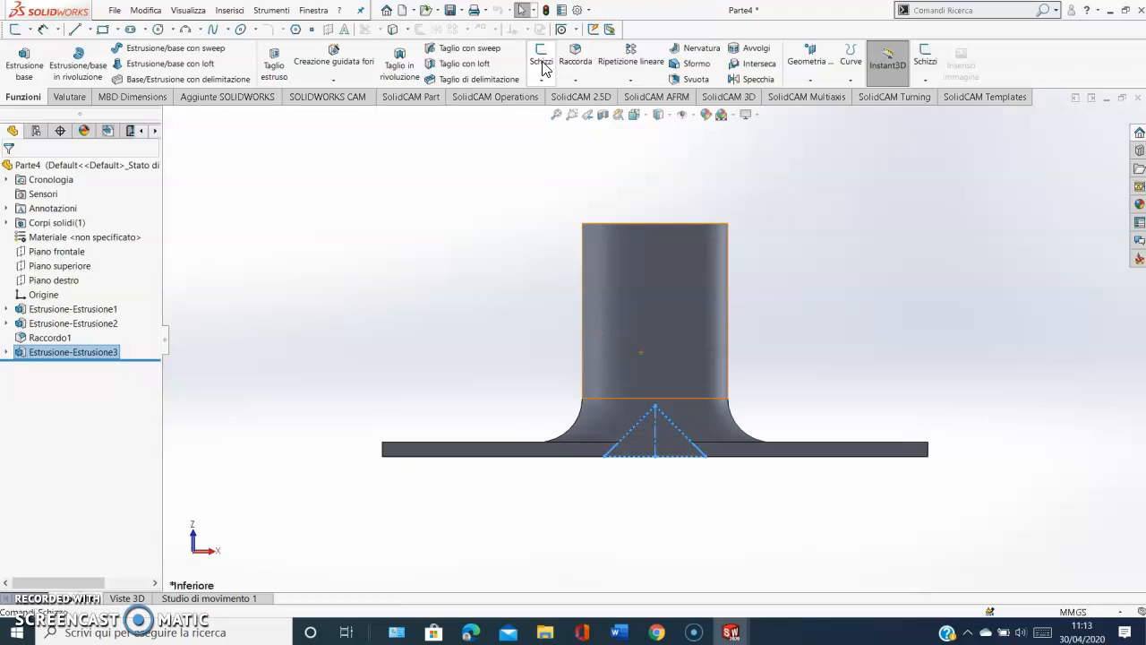
{"action": "left_click", "coordinate": [542, 71]}
{"action": "left_click", "coordinate": [544, 81]}
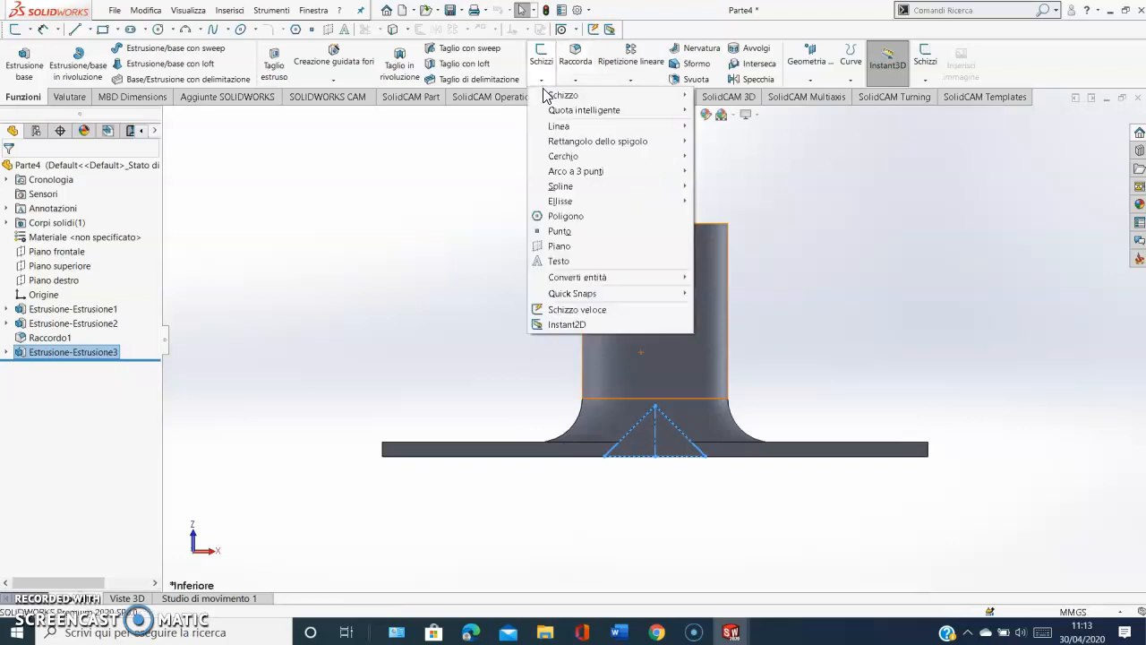
{"action": "mouse_move", "coordinate": [545, 96]}
{"action": "left_click", "coordinate": [726, 95]}
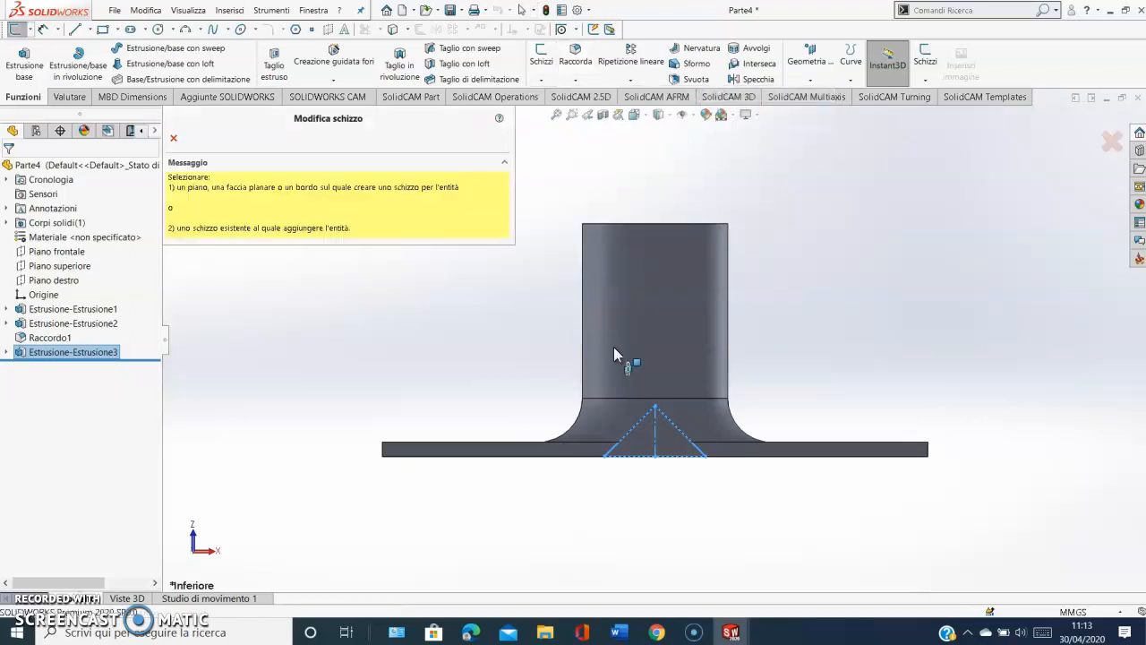
{"action": "left_click", "coordinate": [583, 449]}
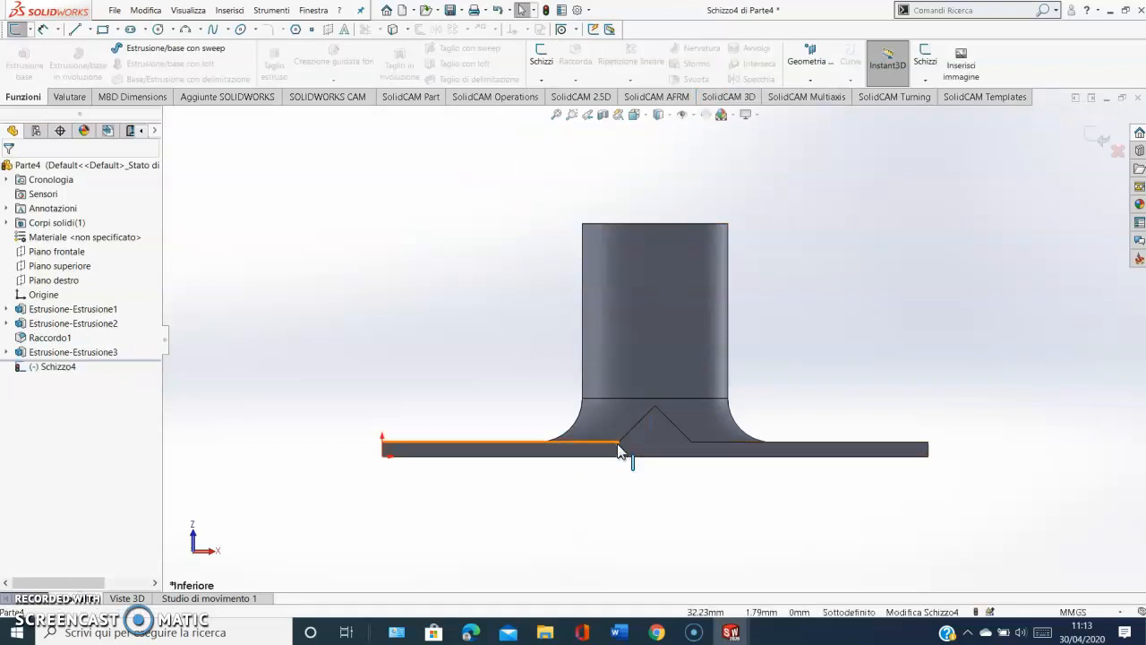
Convert the two slanted edges of the ridge's triangular end into sketch lines.
{"action": "left_click", "coordinate": [542, 80]}
{"action": "mouse_move", "coordinate": [590, 292]}
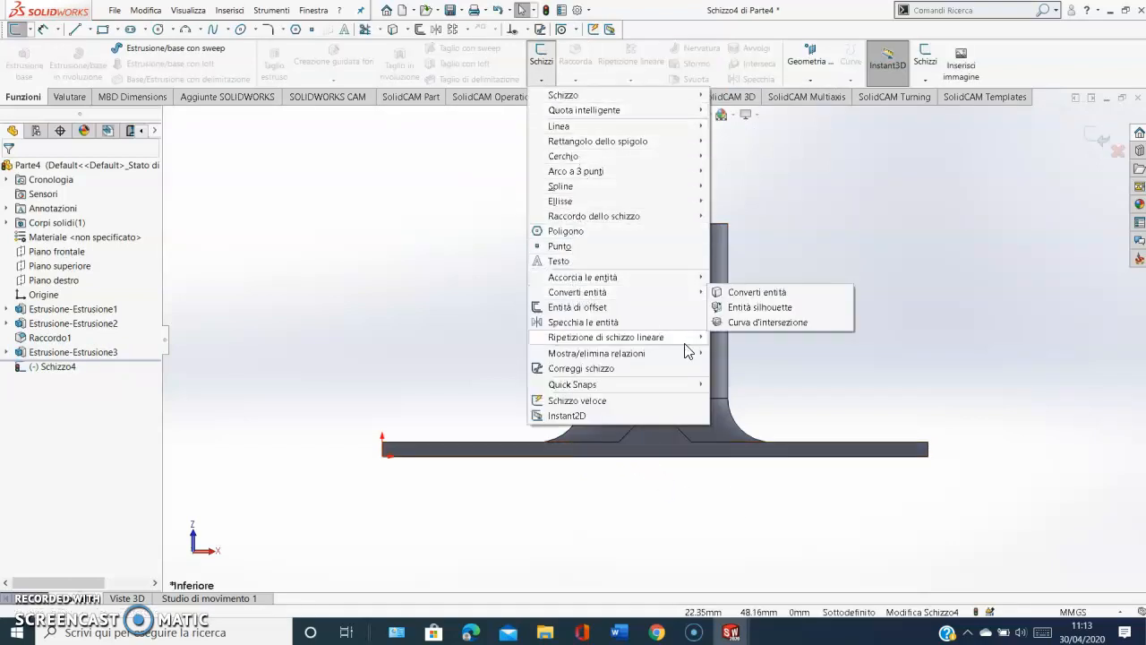
{"action": "left_click", "coordinate": [751, 295]}
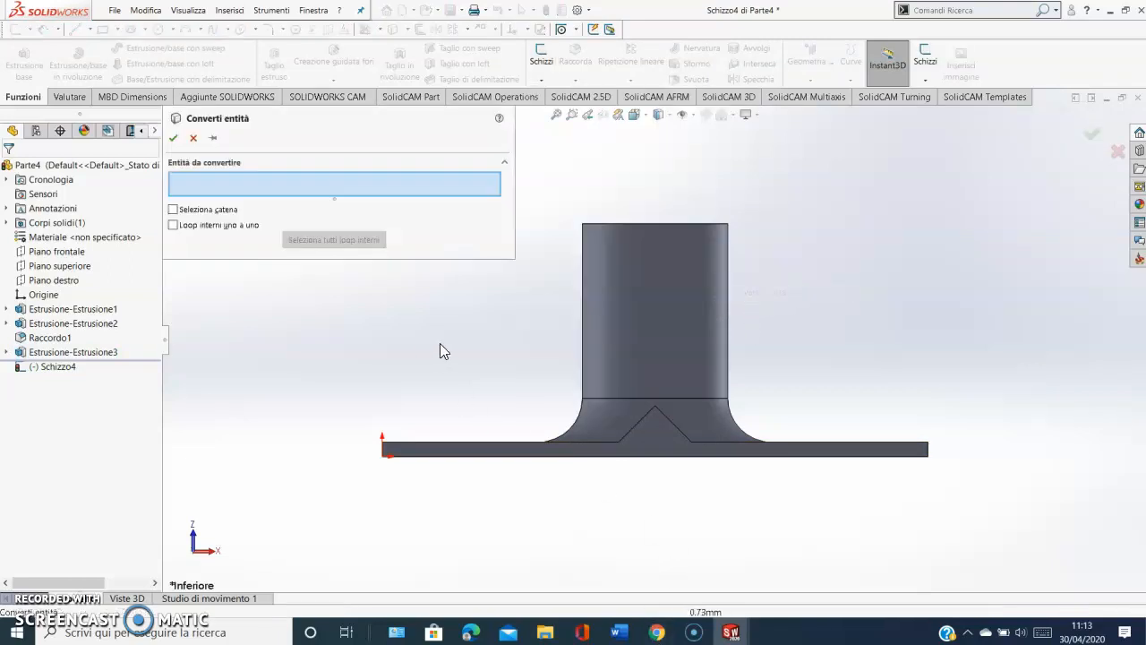
{"action": "left_click", "coordinate": [639, 435]}
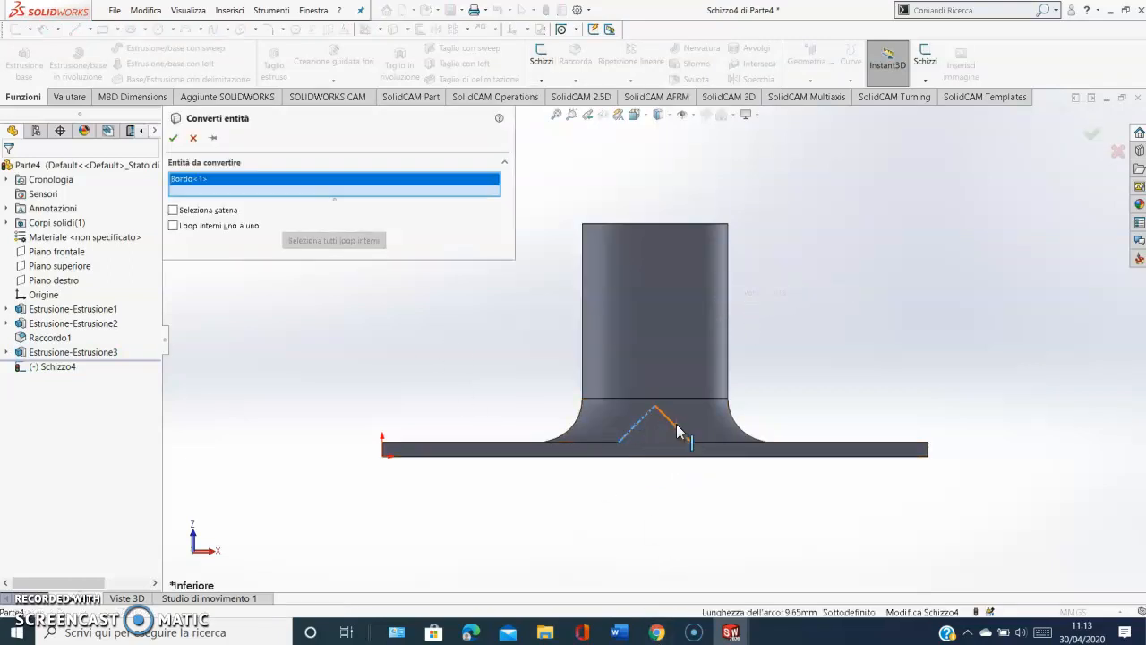
{"action": "left_click", "coordinate": [676, 427]}
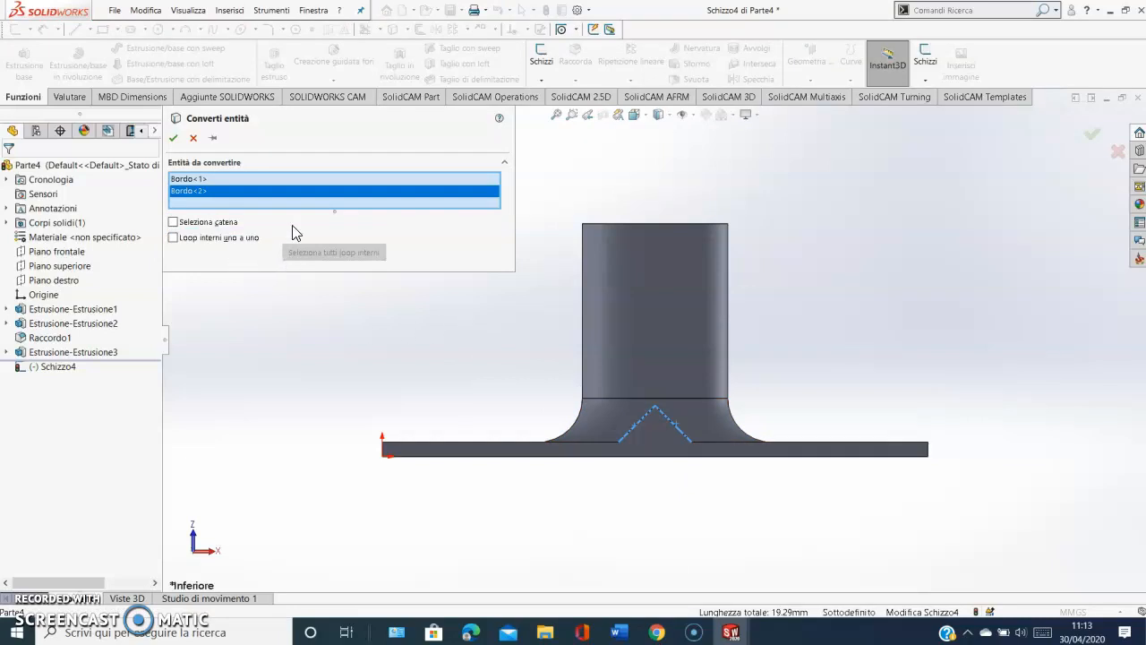
{"action": "left_click", "coordinate": [174, 139]}
Offset the side face's outline 2 mm inward with the direction reversed and exit the sketch.
{"action": "left_click", "coordinate": [419, 30]}
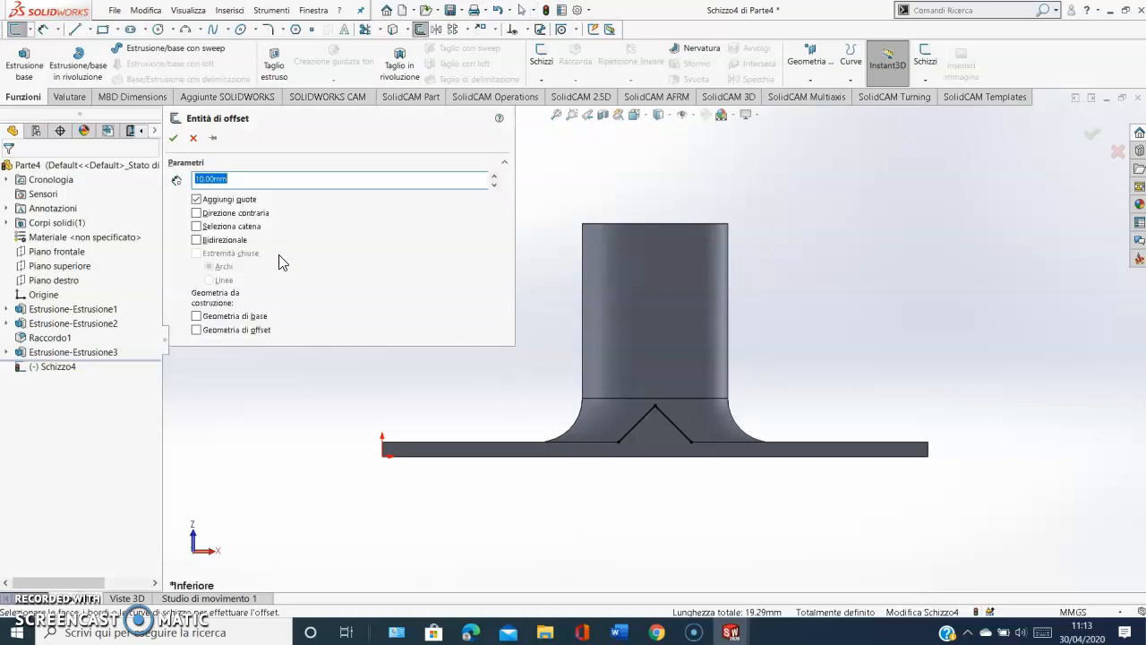
{"action": "type", "text": "5"}
{"action": "key", "text": "Return"}
{"action": "left_click", "coordinate": [682, 444]}
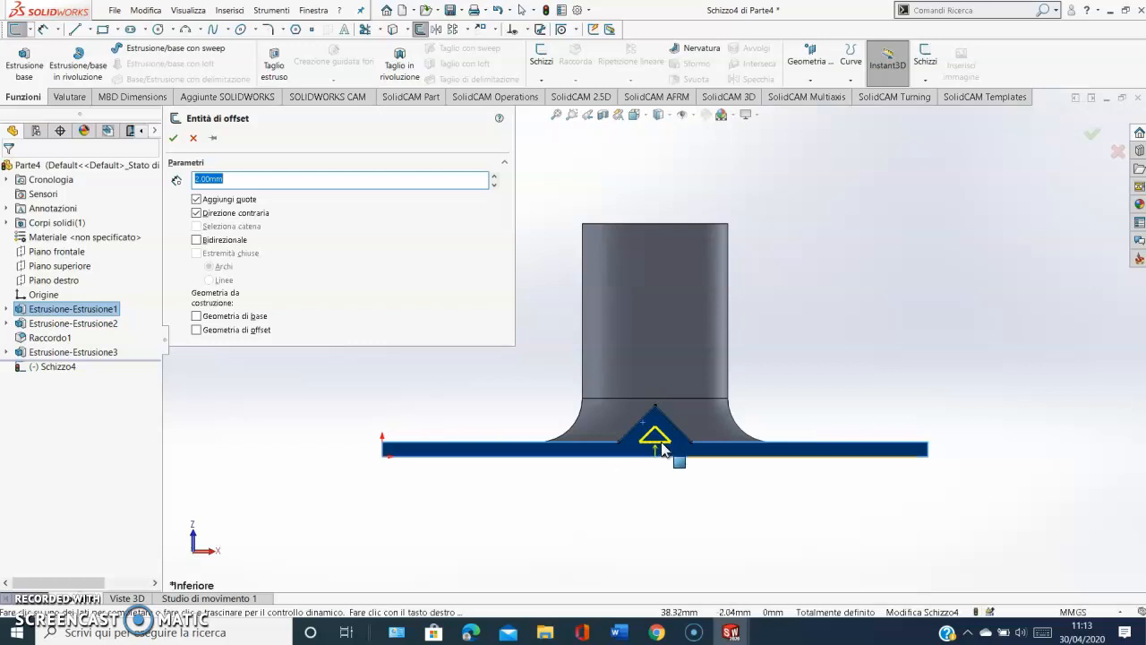
{"action": "key", "text": "Return"}
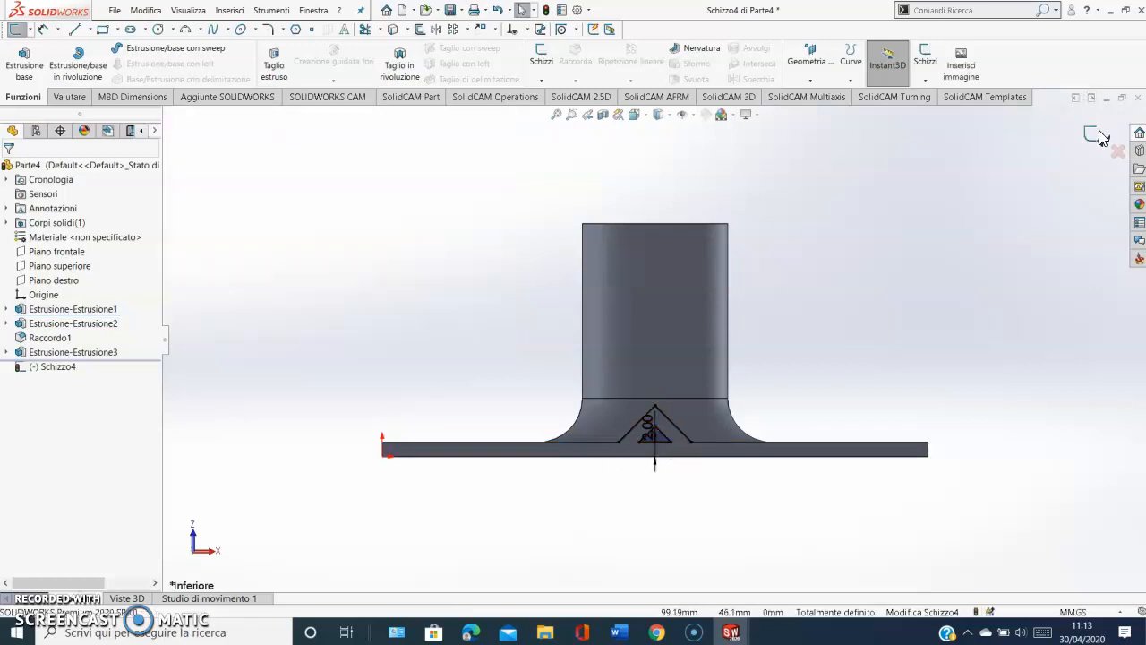
{"action": "left_click", "coordinate": [1096, 137]}
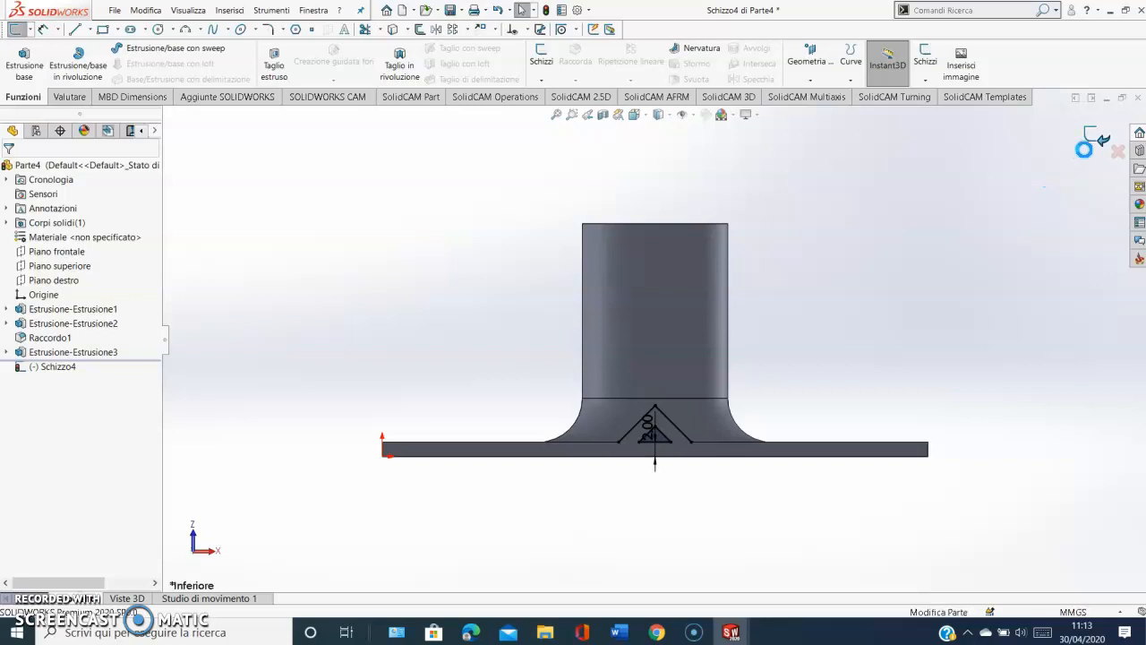
Delete the sketch containing the converted edges and the offset triangle.
{"action": "scroll", "coordinate": [658, 447], "scroll_direction": "down", "scroll_amount": 5}
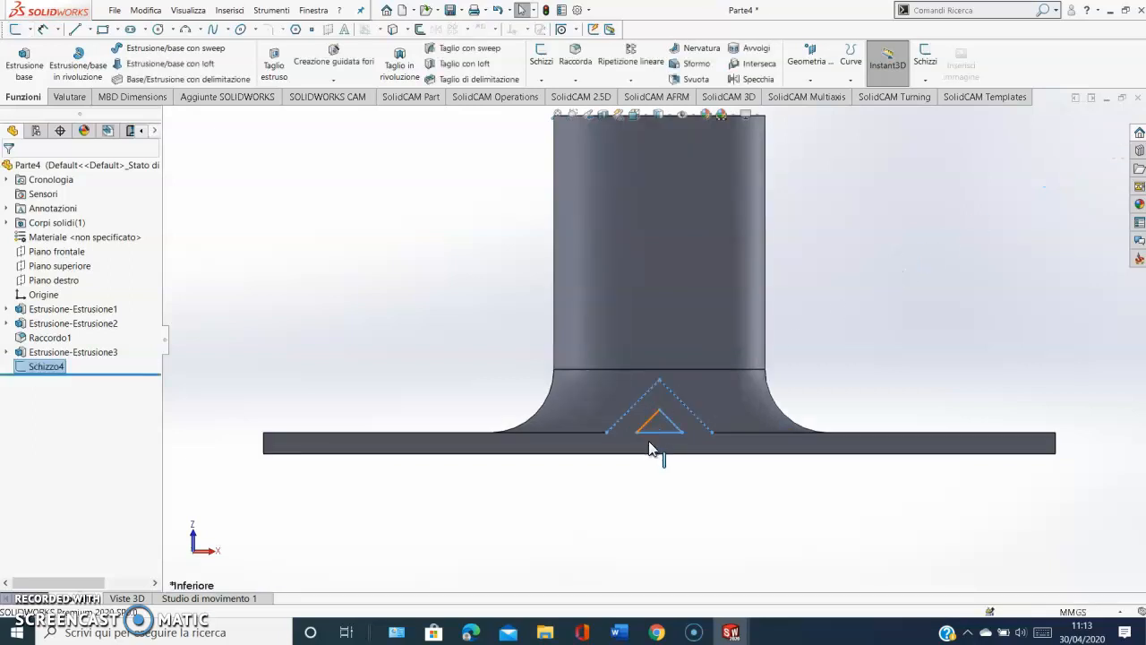
{"action": "left_click", "coordinate": [686, 385]}
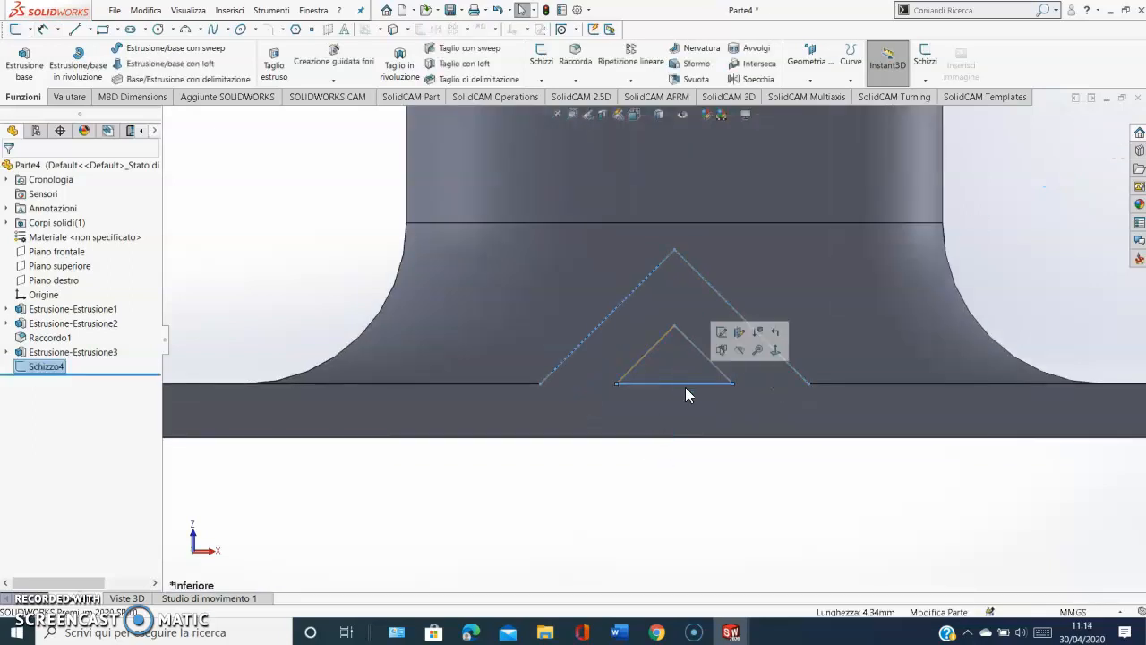
{"action": "key", "text": "Delete"}
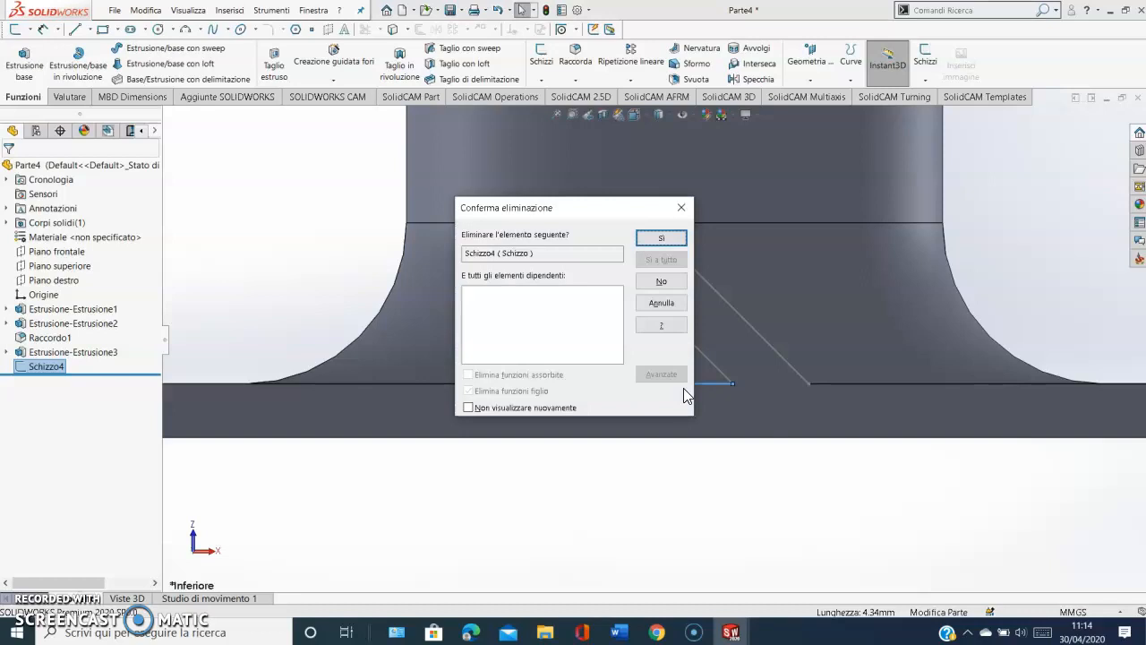
{"action": "left_click", "coordinate": [661, 239]}
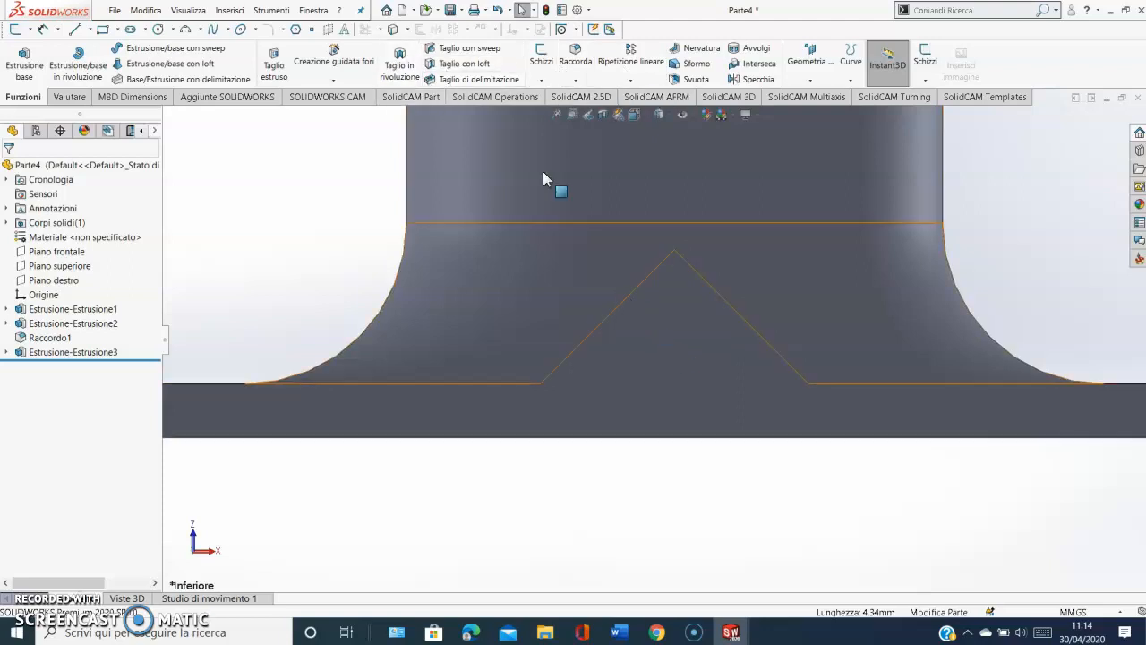
Start a new sketch on the plate's side face at the ridge's triangular end.
{"action": "left_click", "coordinate": [575, 79]}
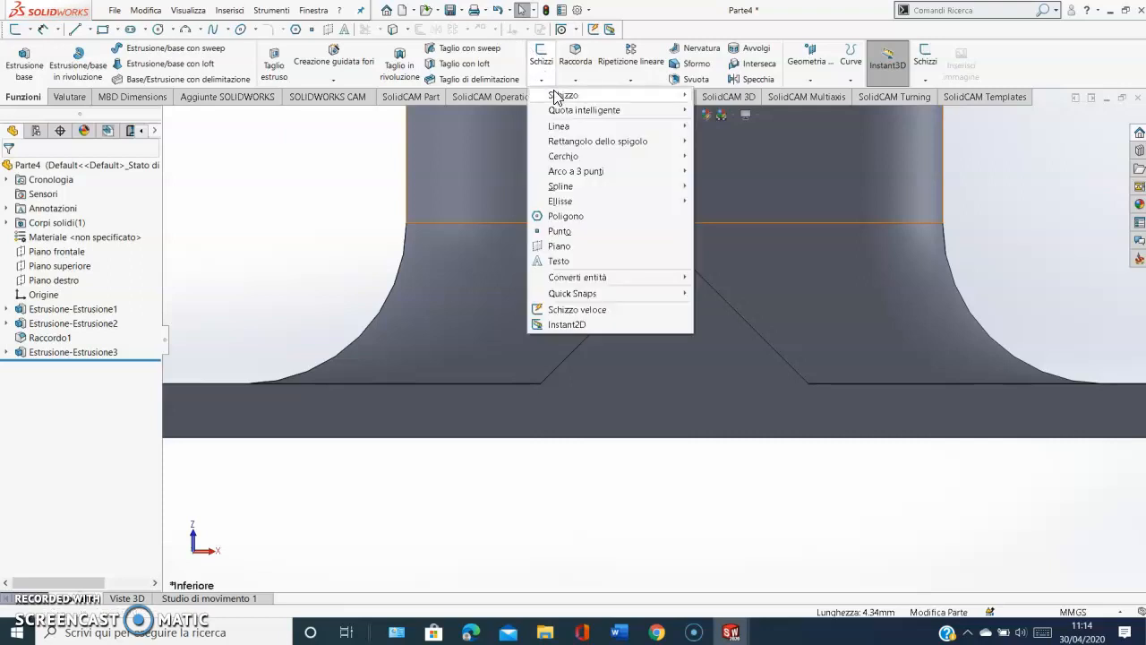
{"action": "mouse_move", "coordinate": [564, 95]}
{"action": "left_click", "coordinate": [714, 95]}
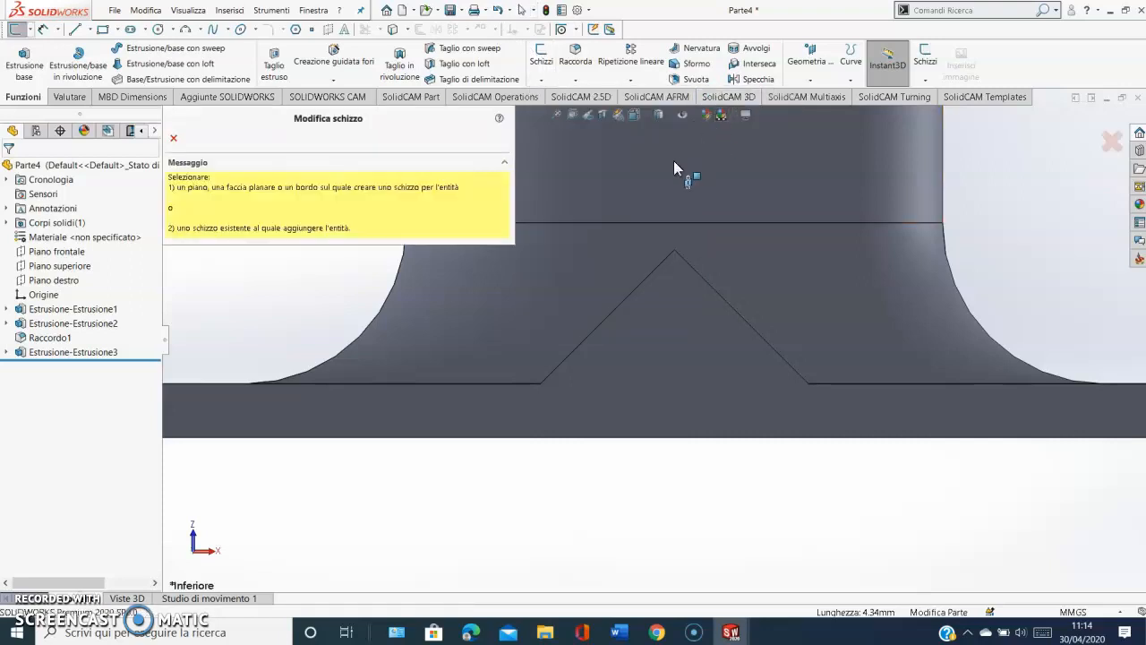
{"action": "left_click", "coordinate": [678, 410]}
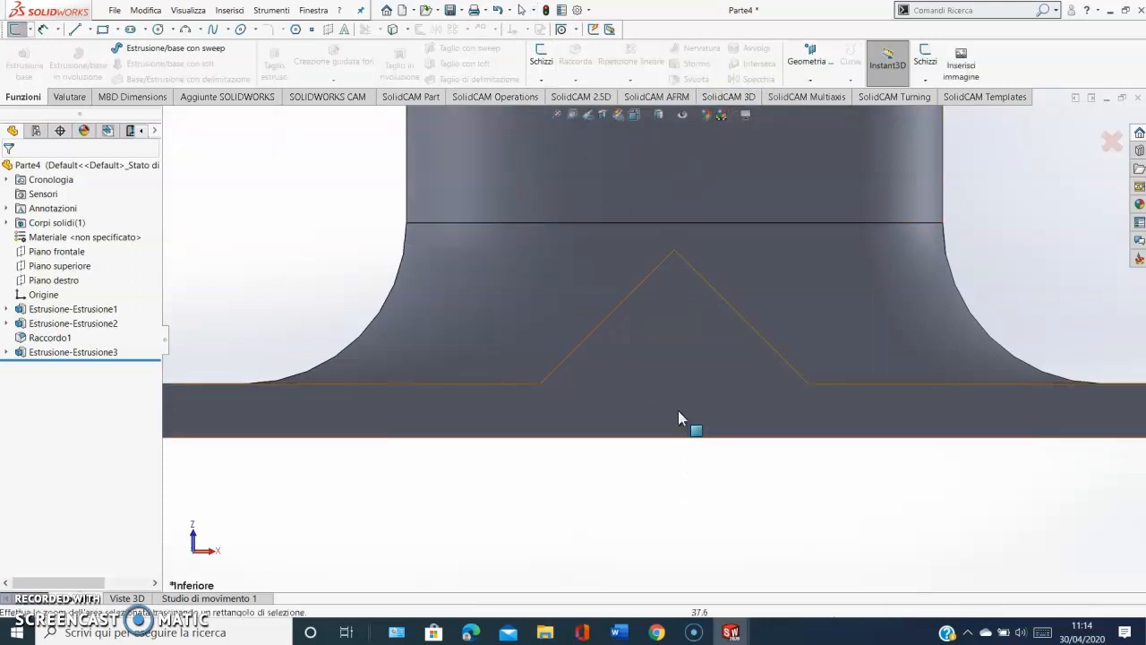
Offset the two slanted edges of the ridge's triangular end 2 mm inward, with the direction reversed.
{"action": "left_click", "coordinate": [420, 28]}
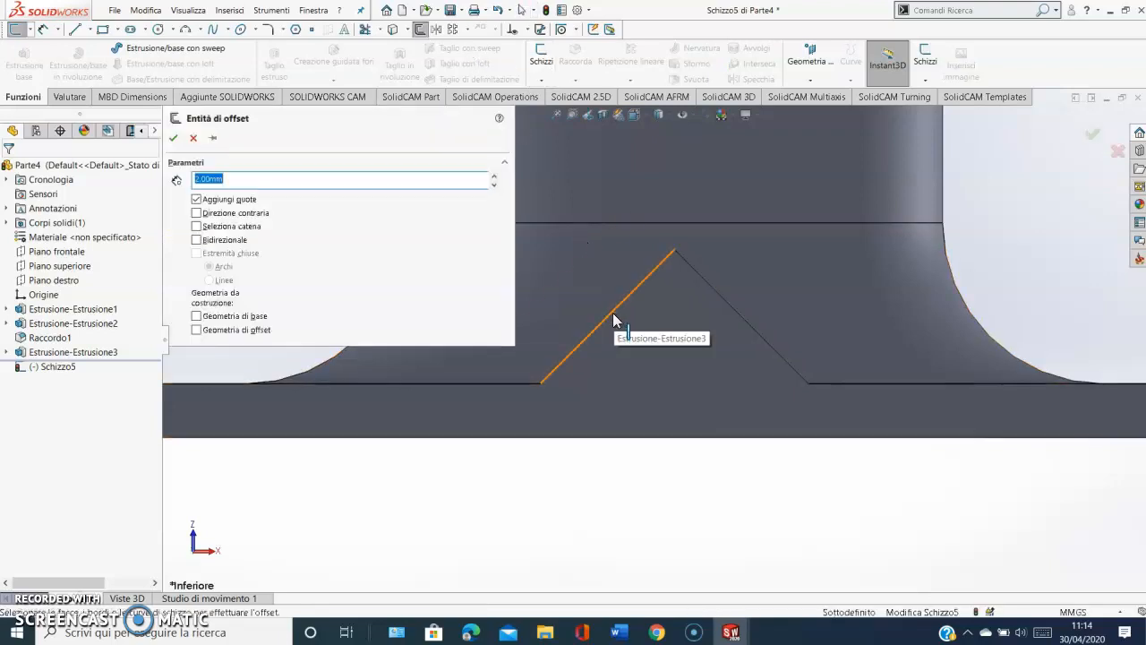
{"action": "left_click", "coordinate": [612, 313]}
{"action": "left_click", "coordinate": [745, 318]}
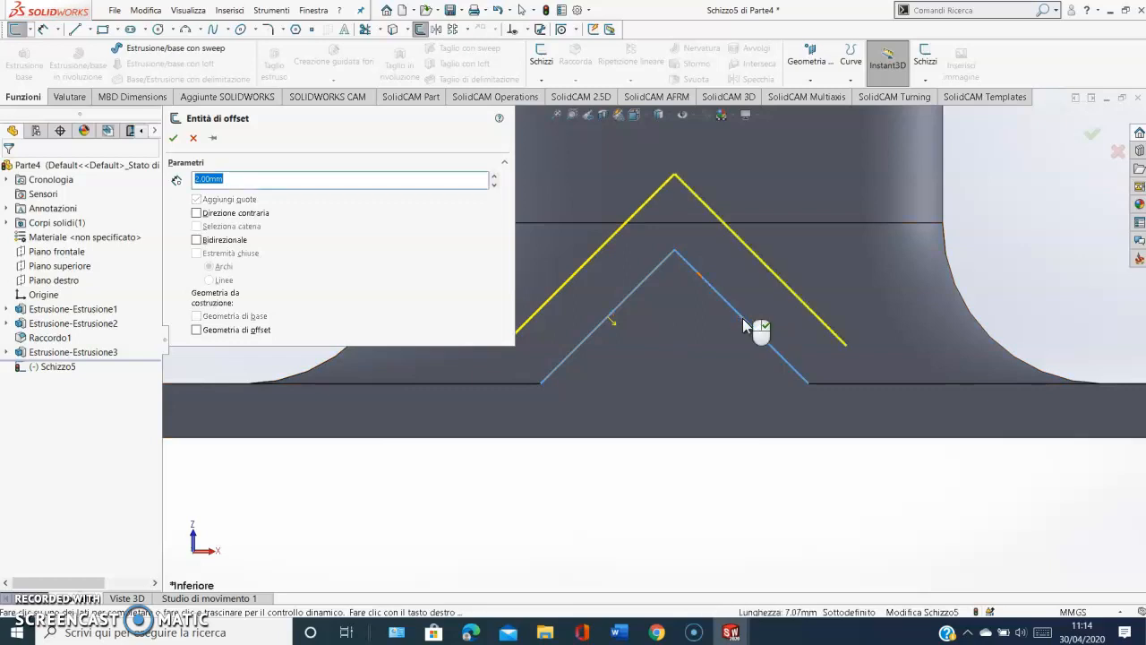
{"action": "left_click", "coordinate": [197, 213]}
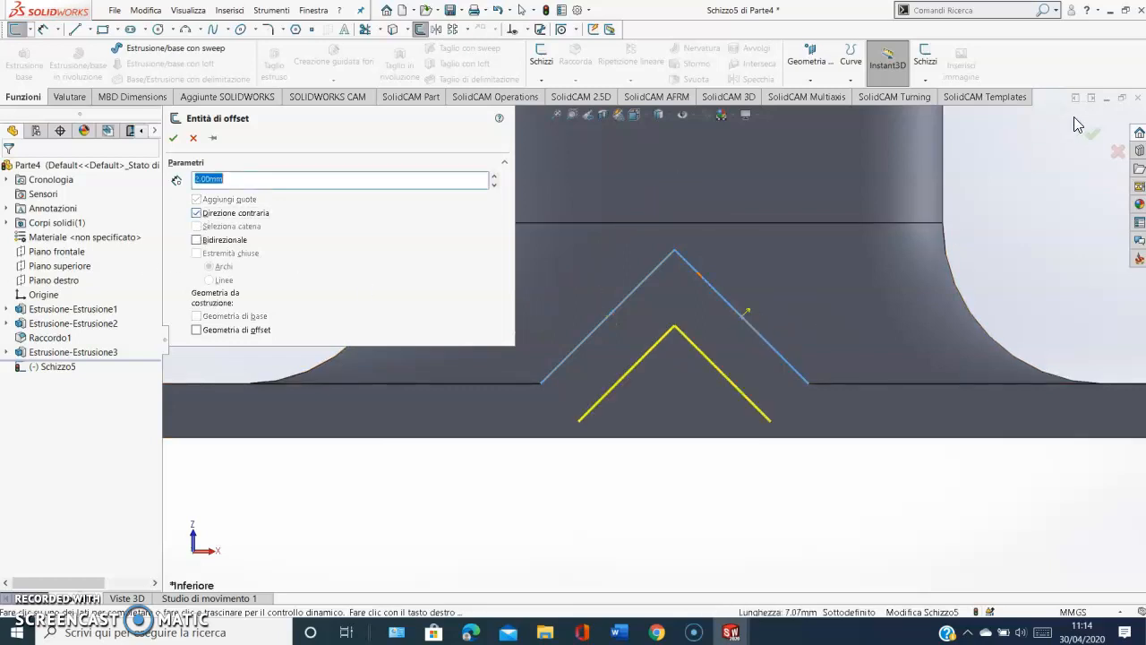
{"action": "key", "text": "Return"}
{"action": "scroll", "coordinate": [735, 359], "scroll_direction": "up", "scroll_amount": 4}
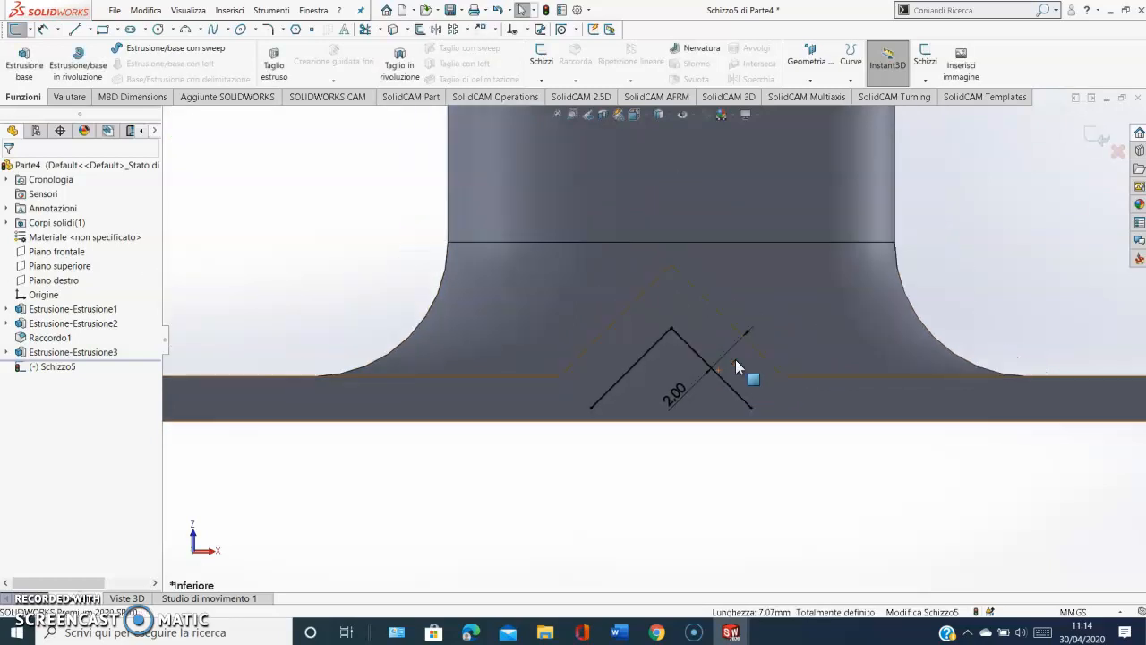
Sketch a line about 22 mm long below the plate, under the offset profile, and make it horizontal.
{"action": "key", "text": "l"}
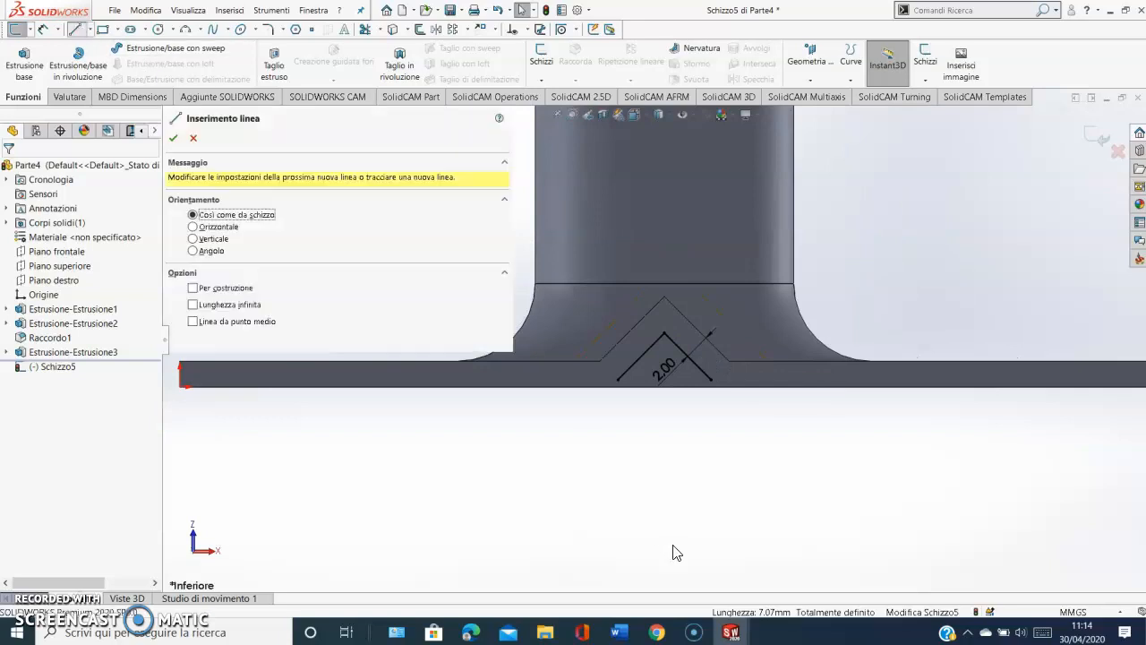
{"action": "left_click", "coordinate": [548, 434]}
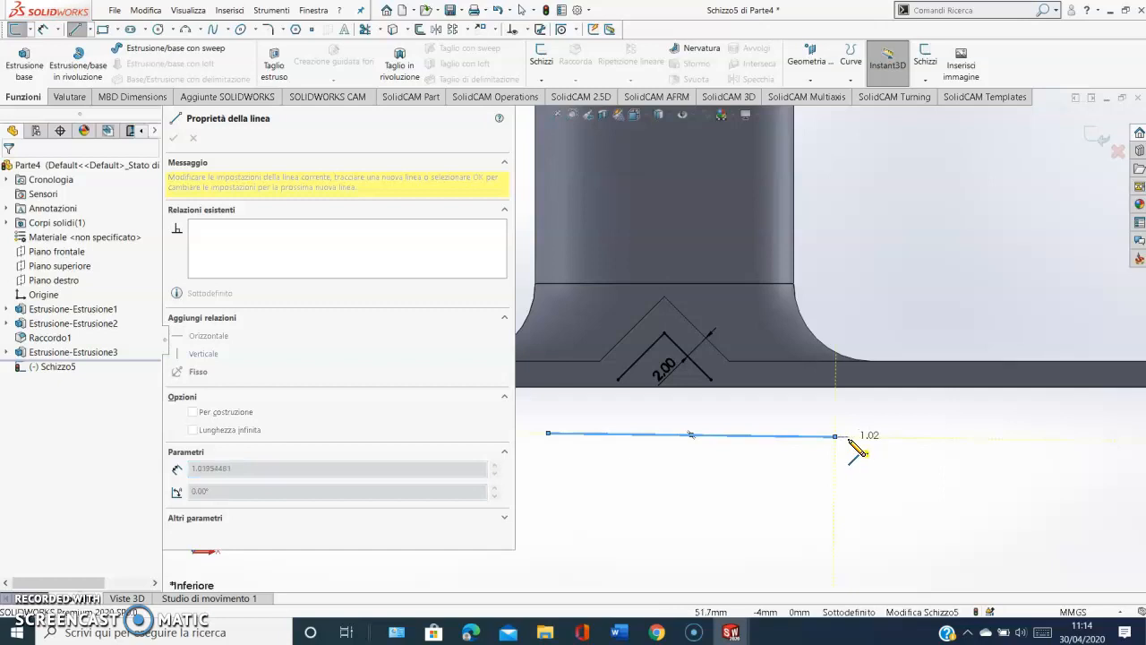
{"action": "key", "text": "Escape"}
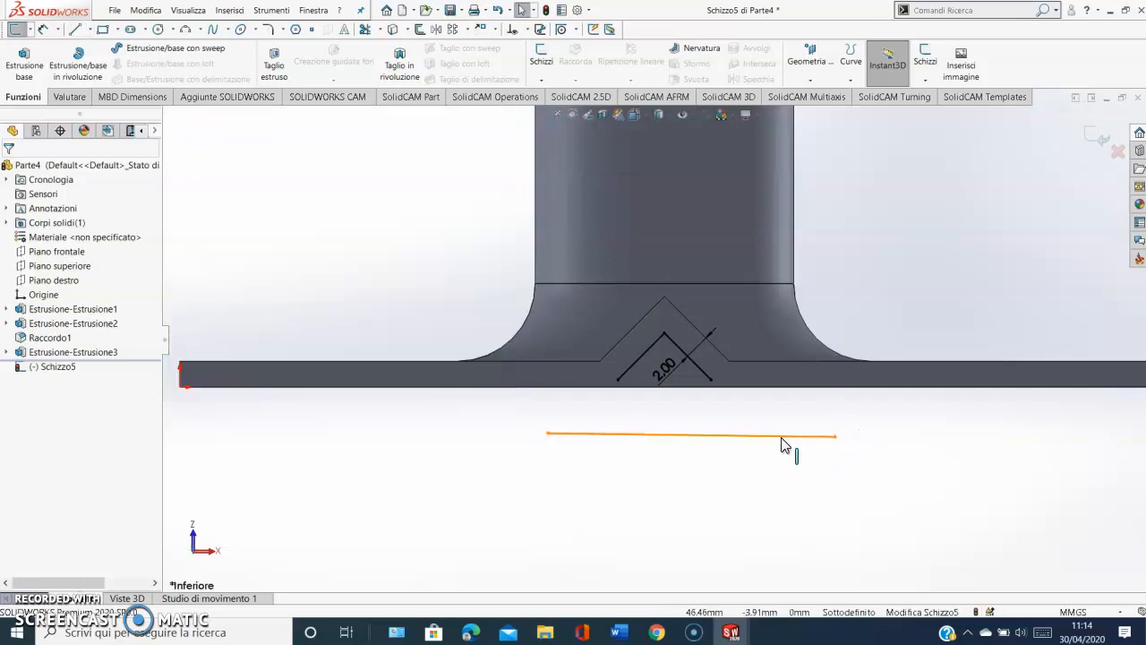
{"action": "left_click", "coordinate": [786, 438]}
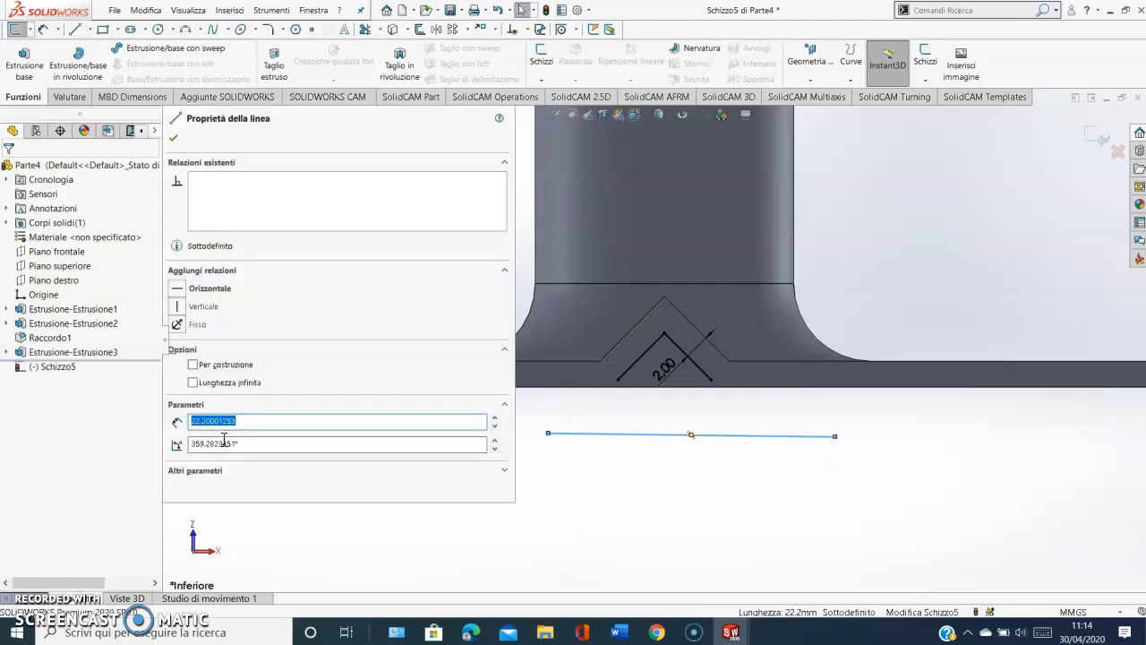
{"action": "left_click", "coordinate": [178, 291]}
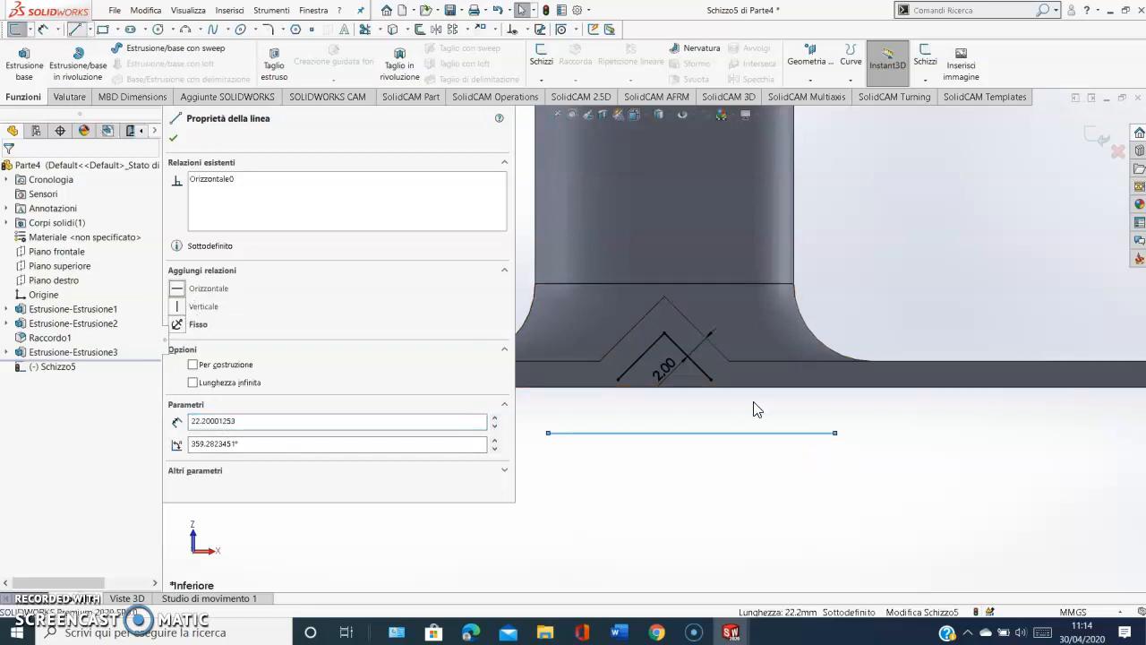
Draw a line from the lower end of each offset line, continuing its slope down past the horizontal line.
{"action": "key", "text": "l"}
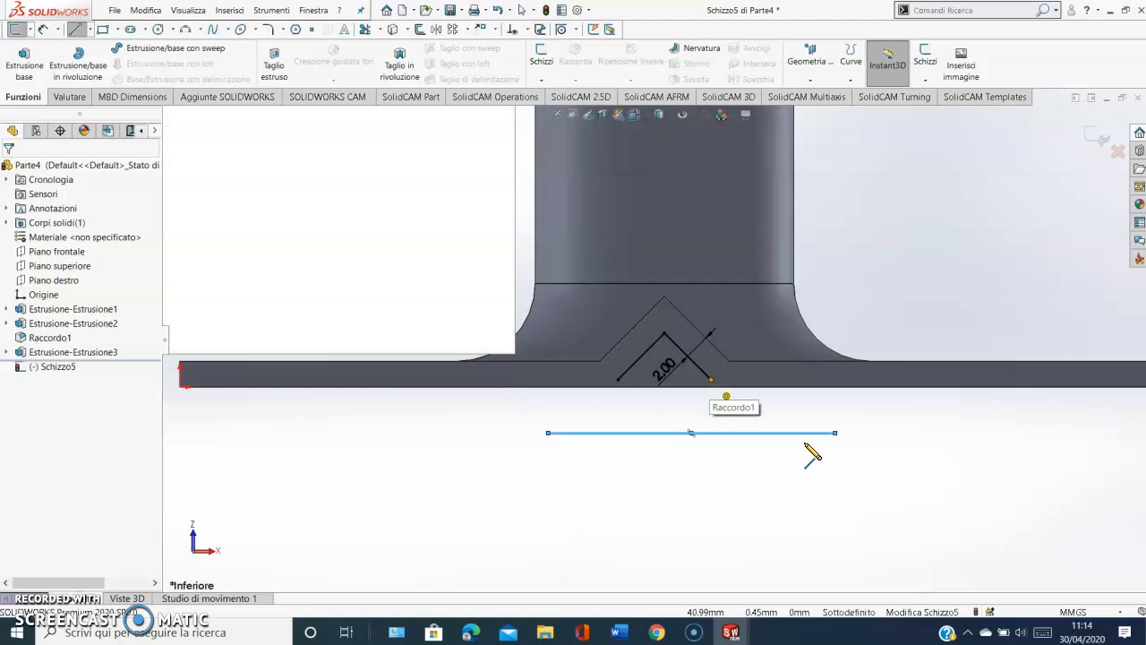
{"action": "left_click", "coordinate": [798, 467]}
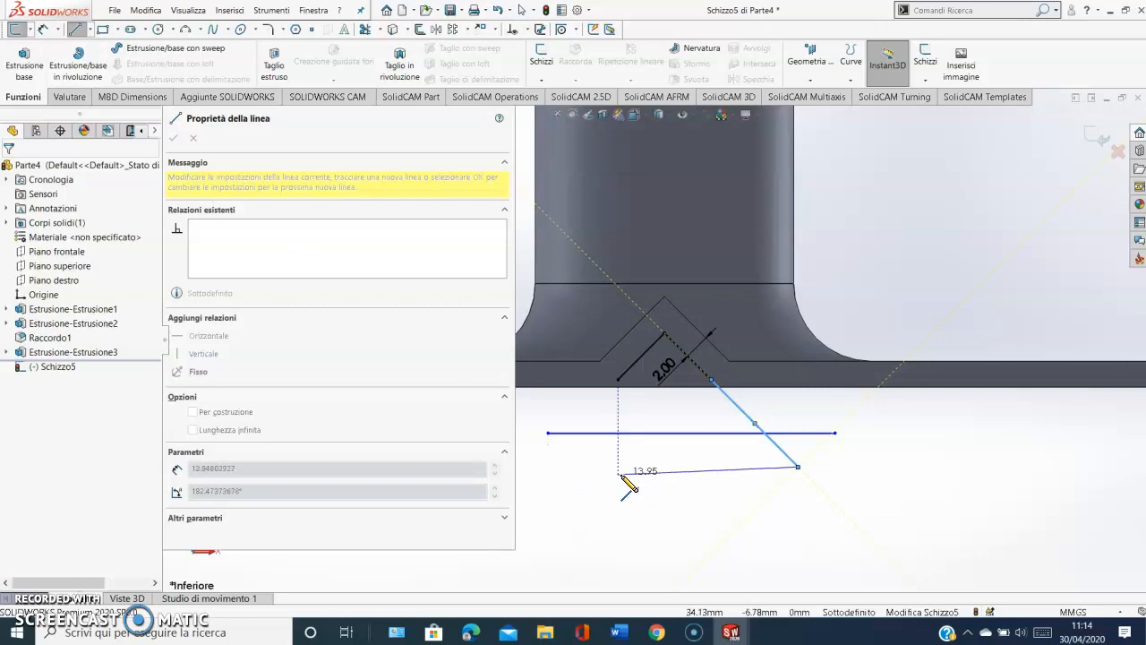
{"action": "key", "text": "Escape"}
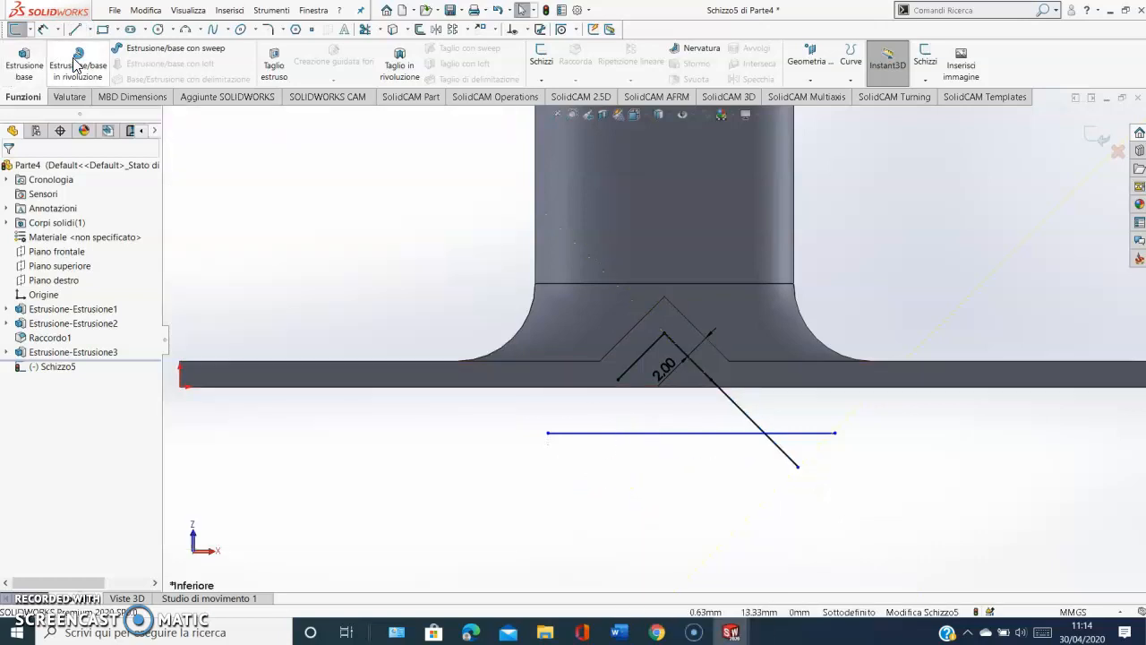
{"action": "left_click", "coordinate": [619, 381]}
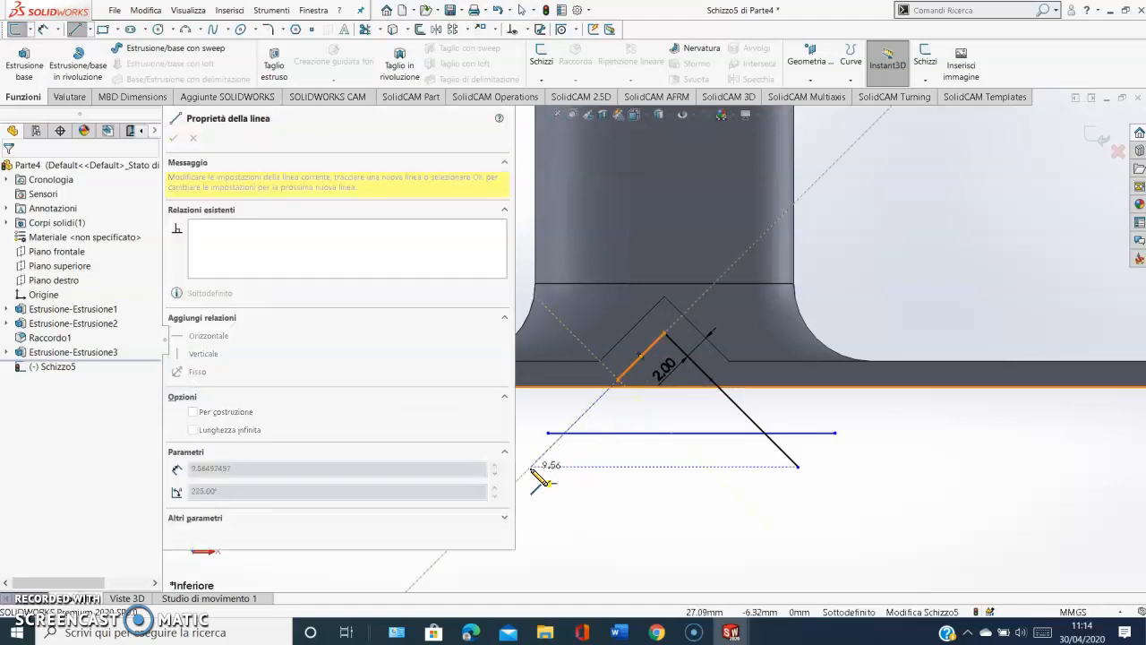
{"action": "left_click", "coordinate": [531, 467]}
{"action": "key", "text": "Escape"}
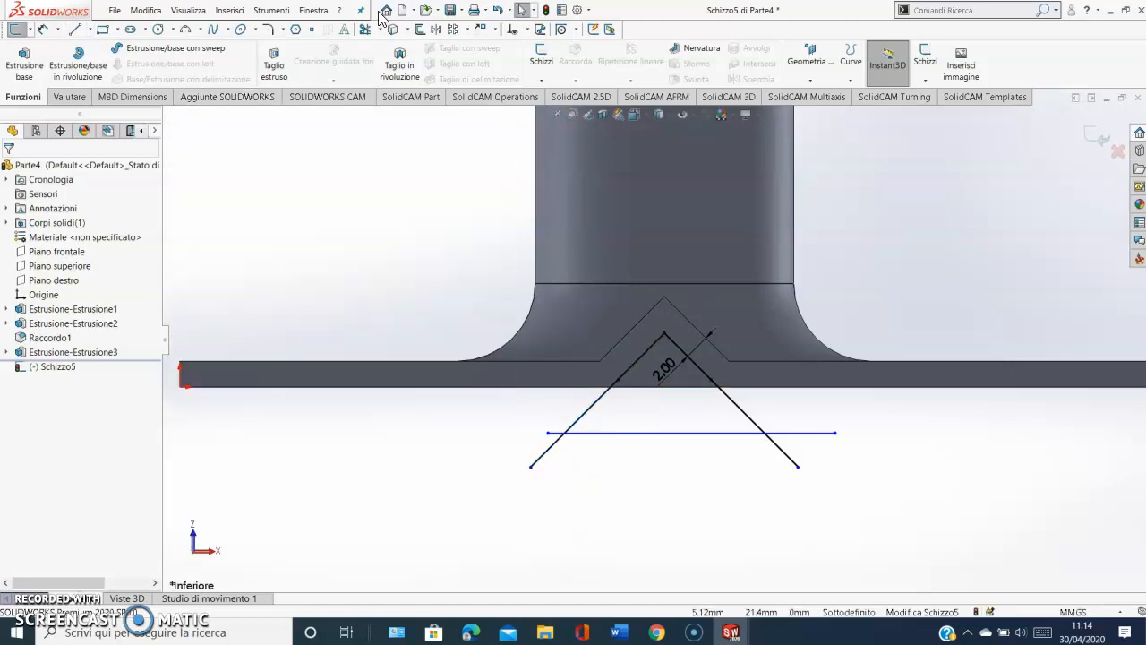
Trim the overhanging ends of the slanted and horizontal lines to leave a closed triangle.
{"action": "left_click_drag", "start_coordinate": [555, 453], "coordinate": [559, 468]}
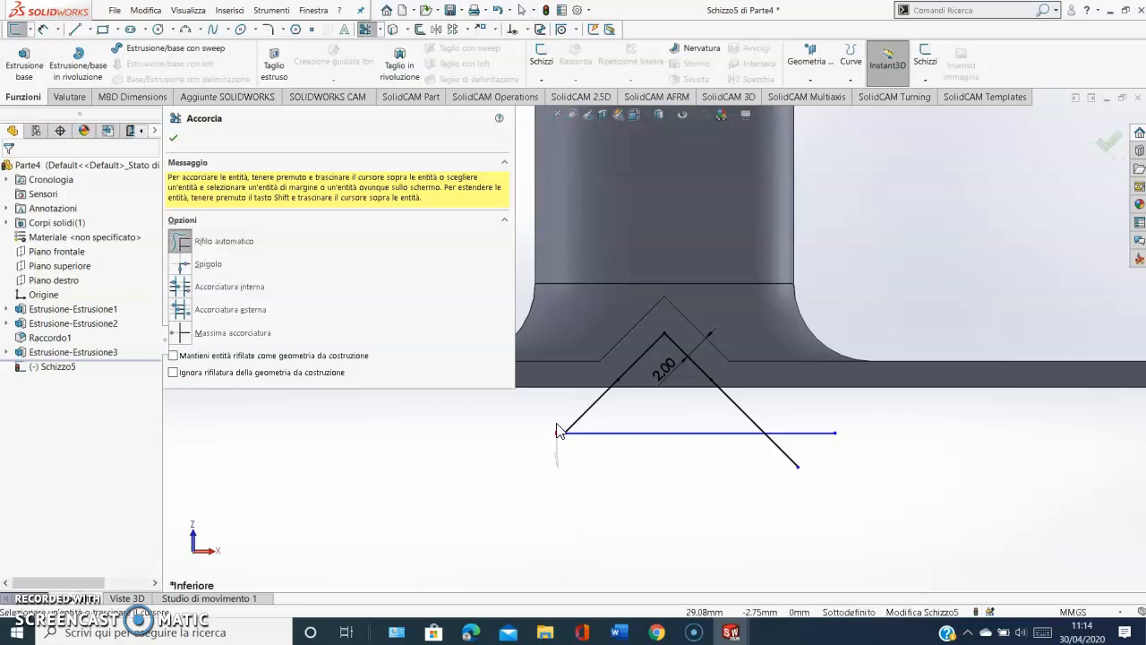
{"action": "left_click_drag", "start_coordinate": [758, 512], "coordinate": [803, 411]}
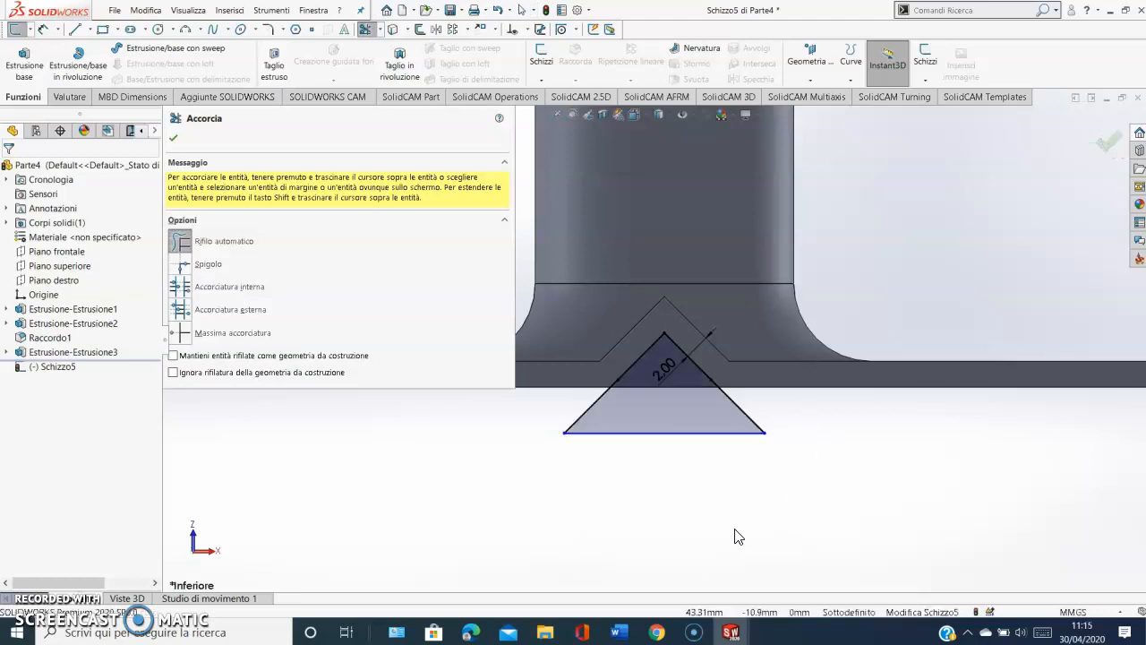
{"action": "key", "text": "Escape"}
Extrude-cut the triangle along the underside of the ridge up to the plate's opposite edge.
{"action": "scroll", "coordinate": [673, 498], "scroll_direction": "up", "scroll_amount": 5}
{"action": "middle_click_drag", "start_coordinate": [468, 367], "coordinate": [537, 349]}
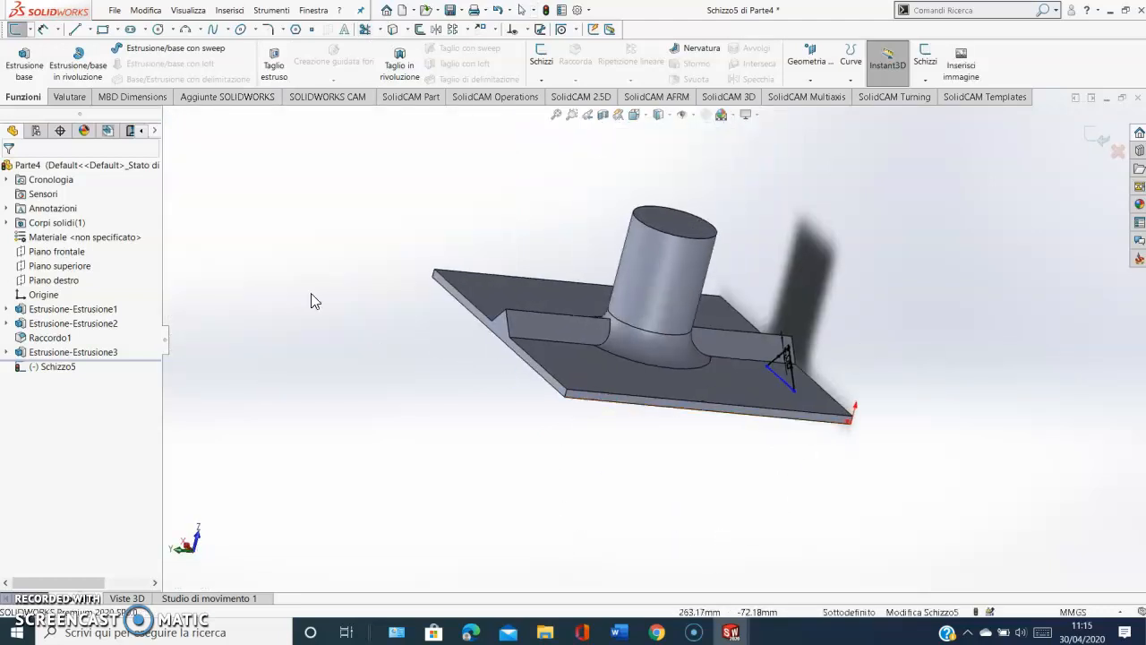
{"action": "left_click", "coordinate": [277, 68]}
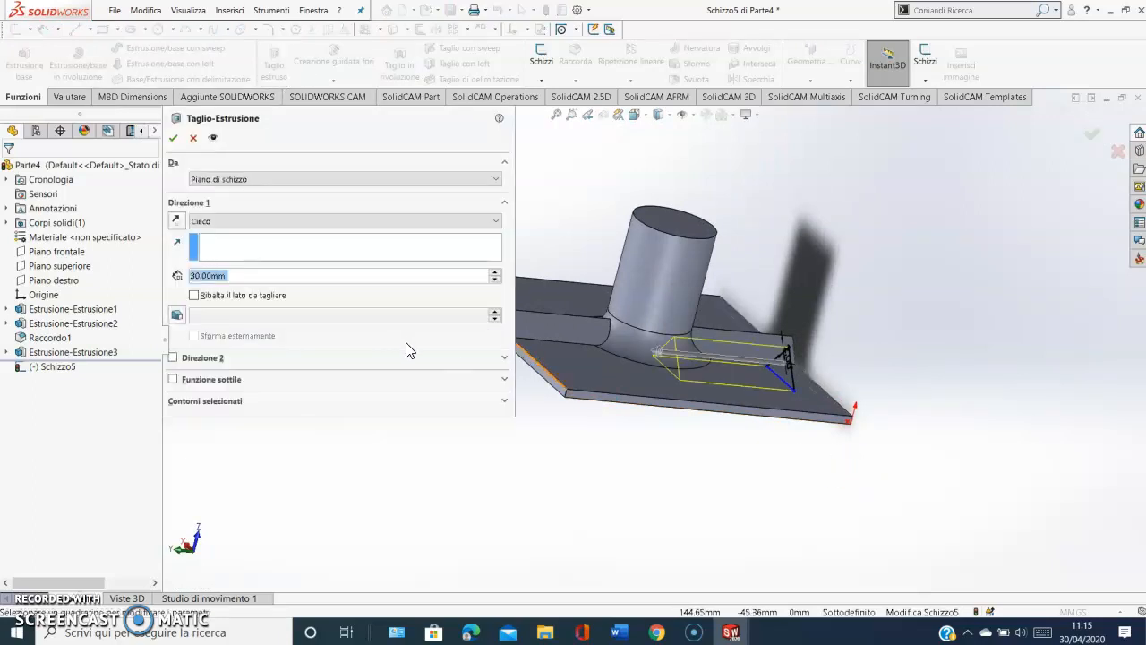
{"action": "left_click", "coordinate": [544, 372]}
{"action": "scroll", "coordinate": [602, 359], "scroll_direction": "up", "scroll_amount": 2}
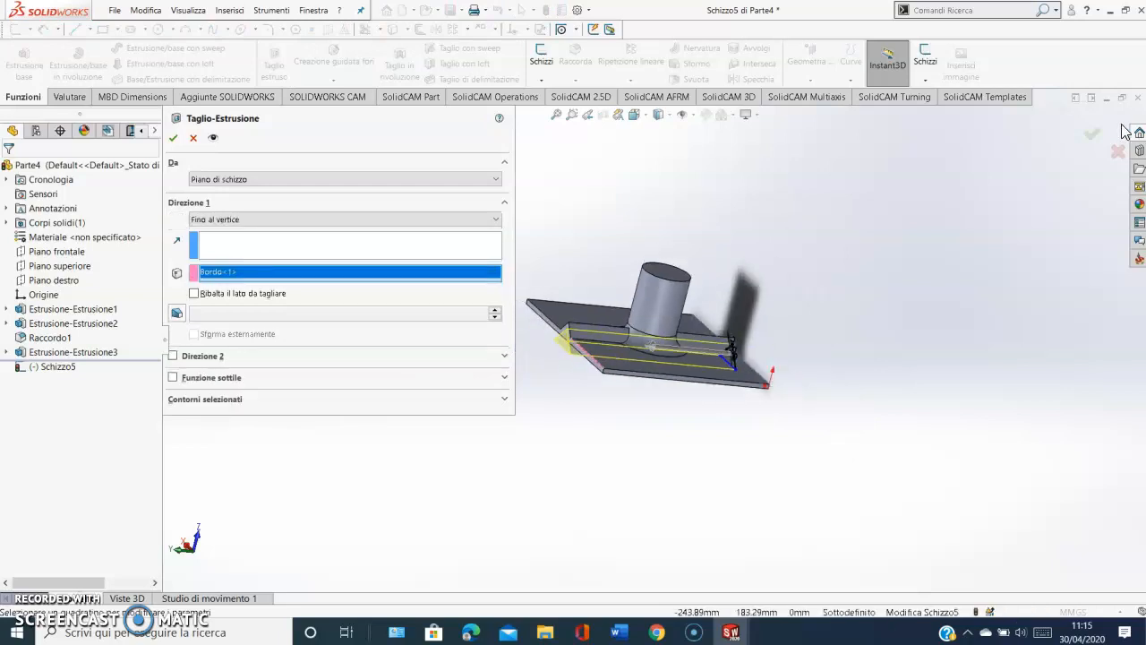
{"action": "left_click", "coordinate": [1092, 134]}
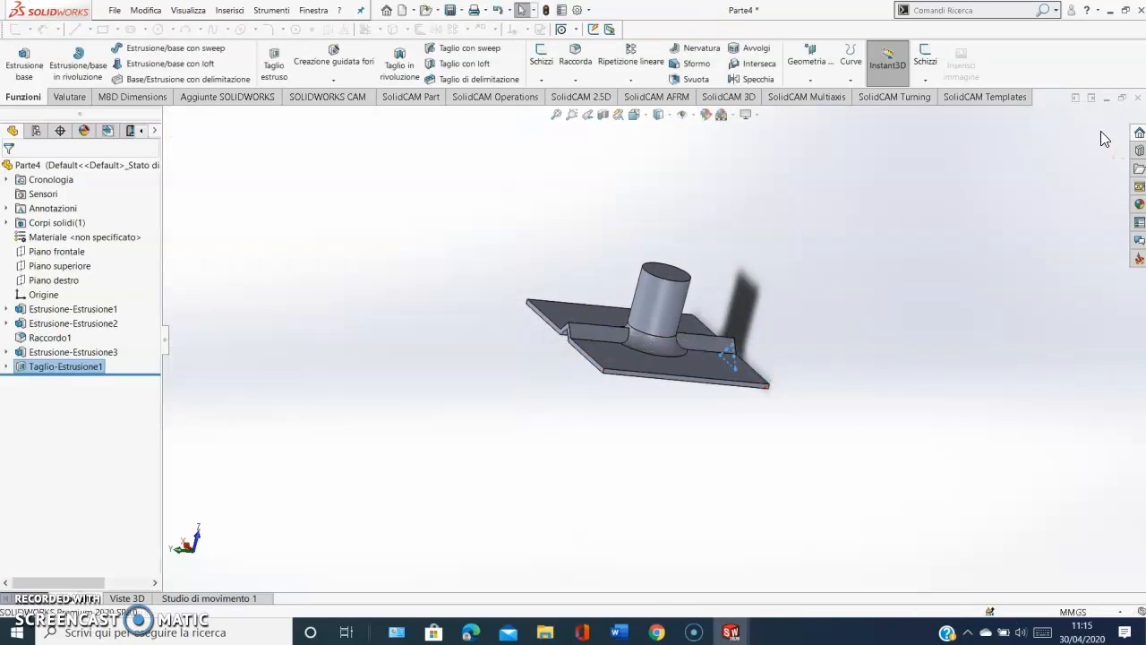
Sketch a circle of about 7.8 mm radius on the boss's top face, centred on the boss.
{"action": "middle_click_drag", "start_coordinate": [786, 315], "coordinate": [671, 430]}
{"action": "left_click", "coordinate": [634, 115]}
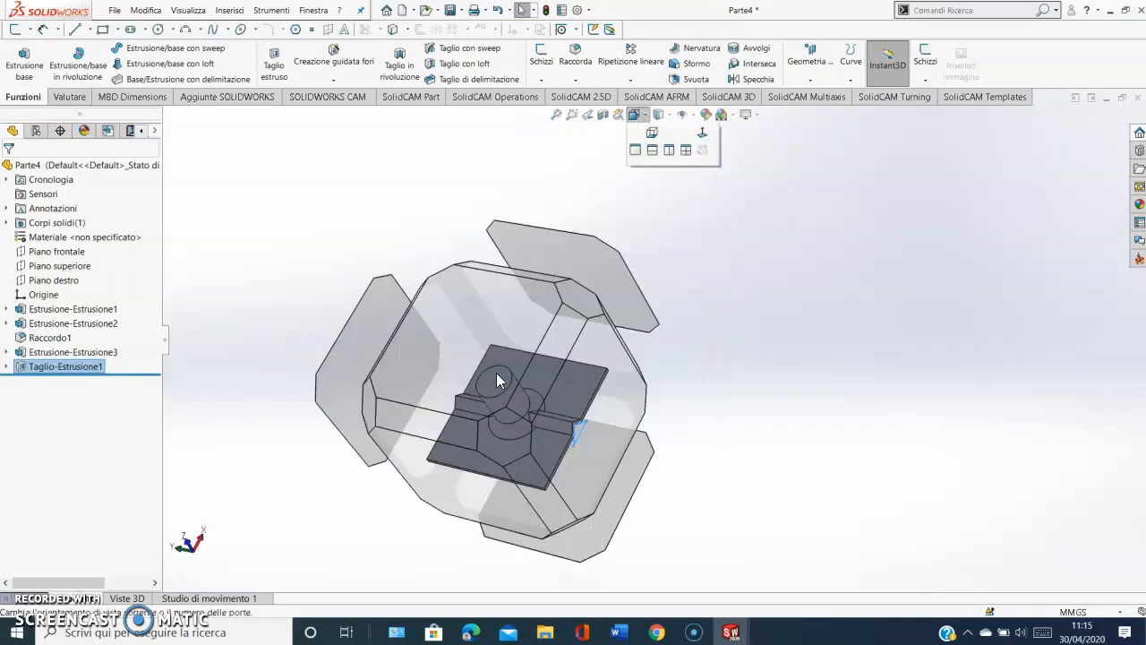
{"action": "left_click", "coordinate": [491, 342]}
{"action": "left_click", "coordinate": [159, 29]}
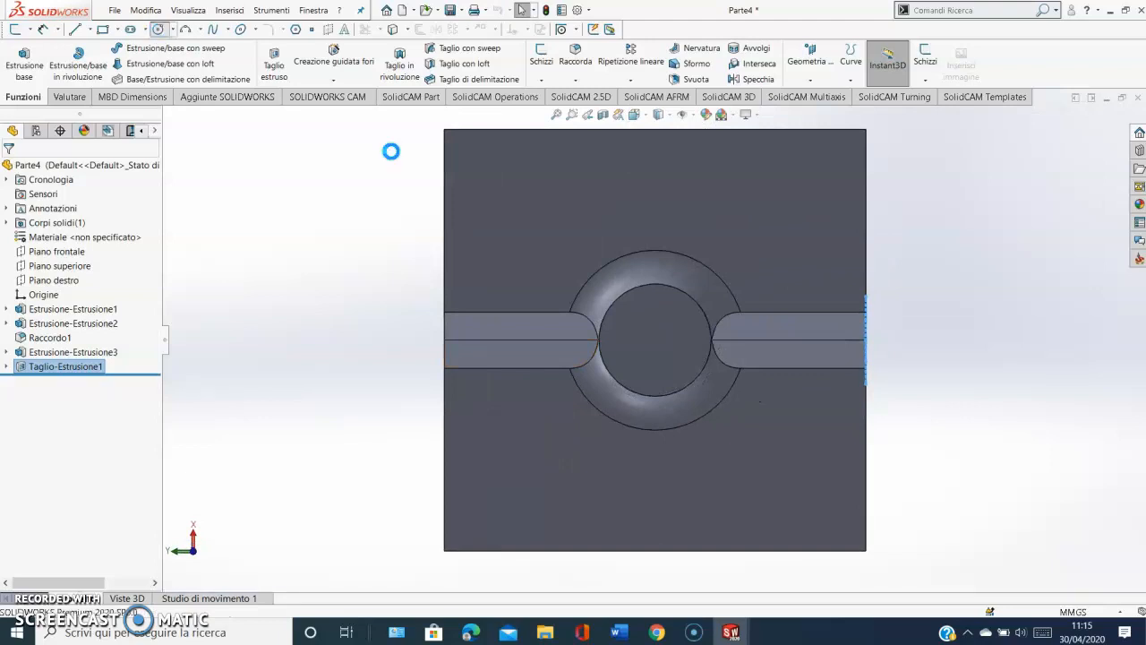
{"action": "left_click", "coordinate": [650, 353]}
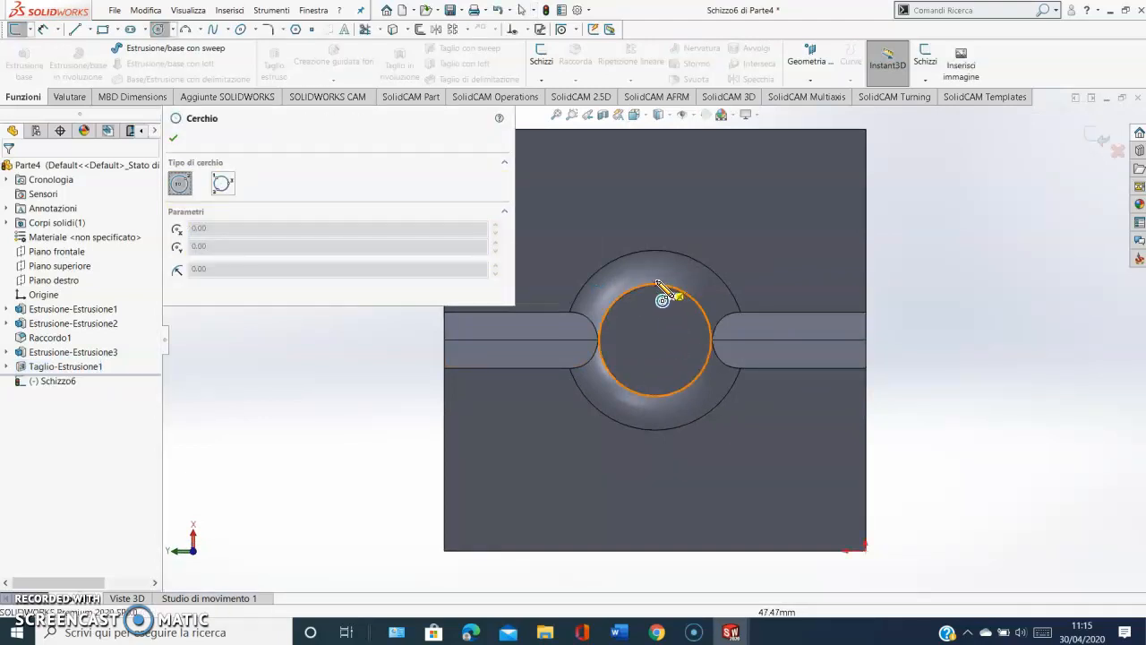
{"action": "left_click", "coordinate": [655, 341]}
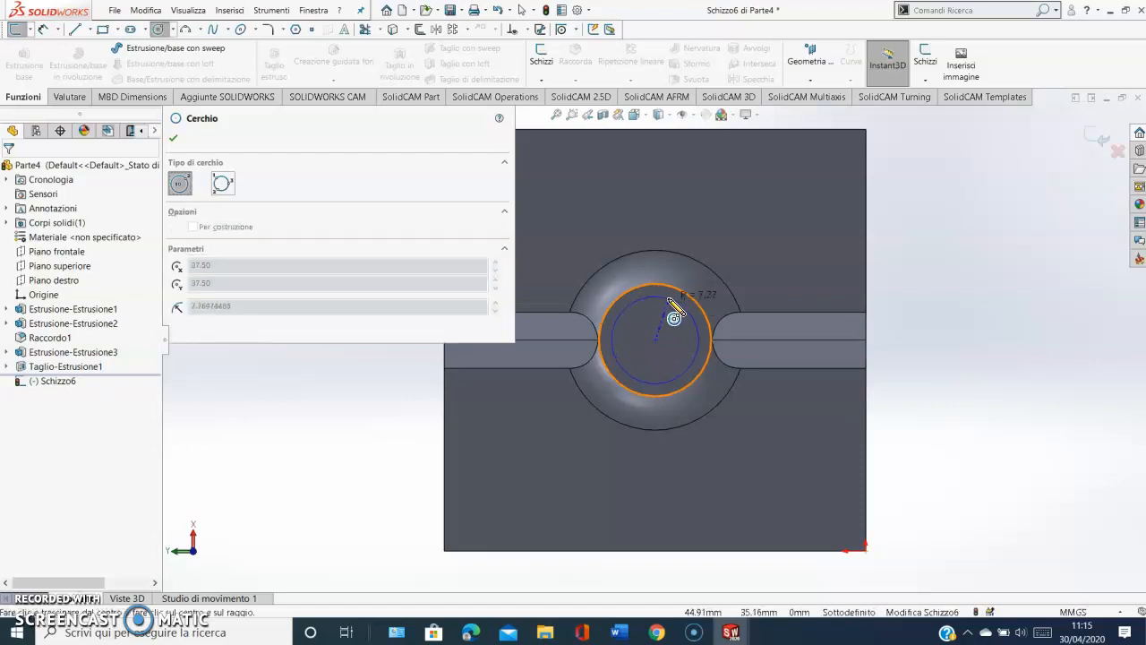
{"action": "left_click", "coordinate": [669, 309]}
{"action": "key", "text": "Escape"}
Set the circle's diameter to 18 mm and extrude-cut it down through the boss and the plate.
{"action": "left_click", "coordinate": [42, 28]}
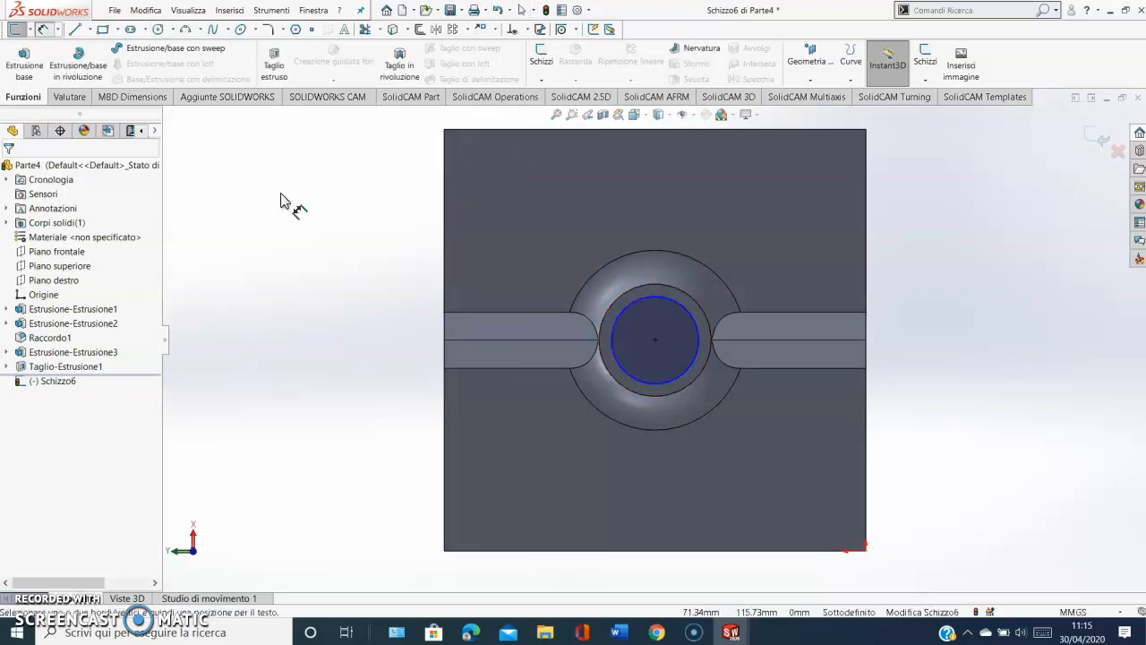
{"action": "left_click", "coordinate": [837, 486]}
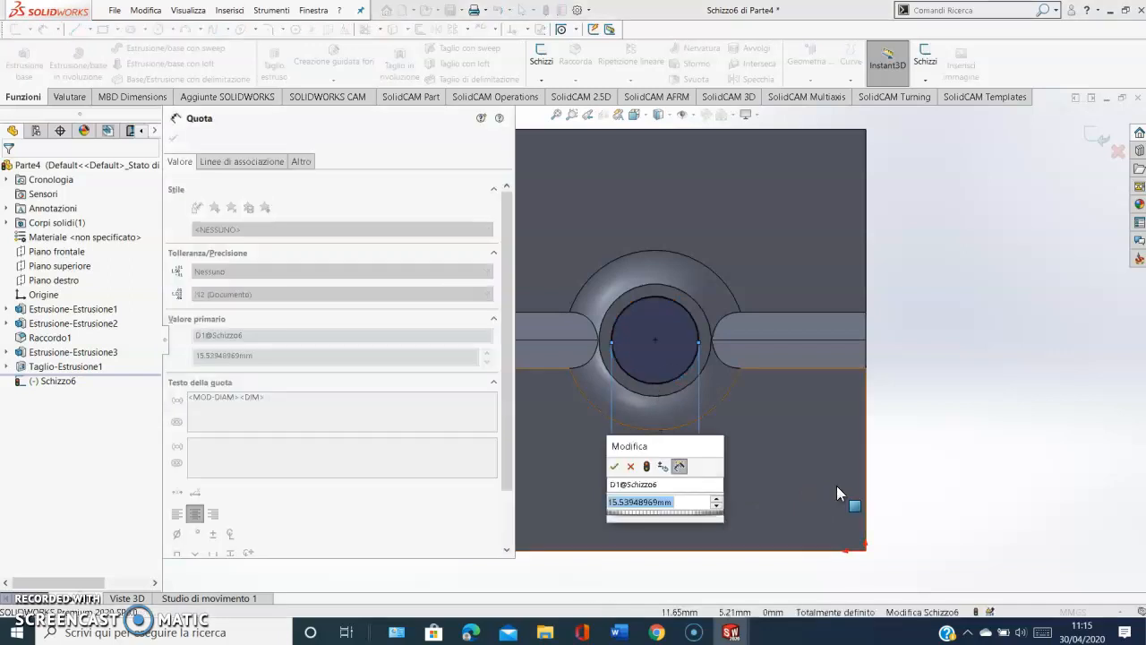
{"action": "type", "text": "18"}
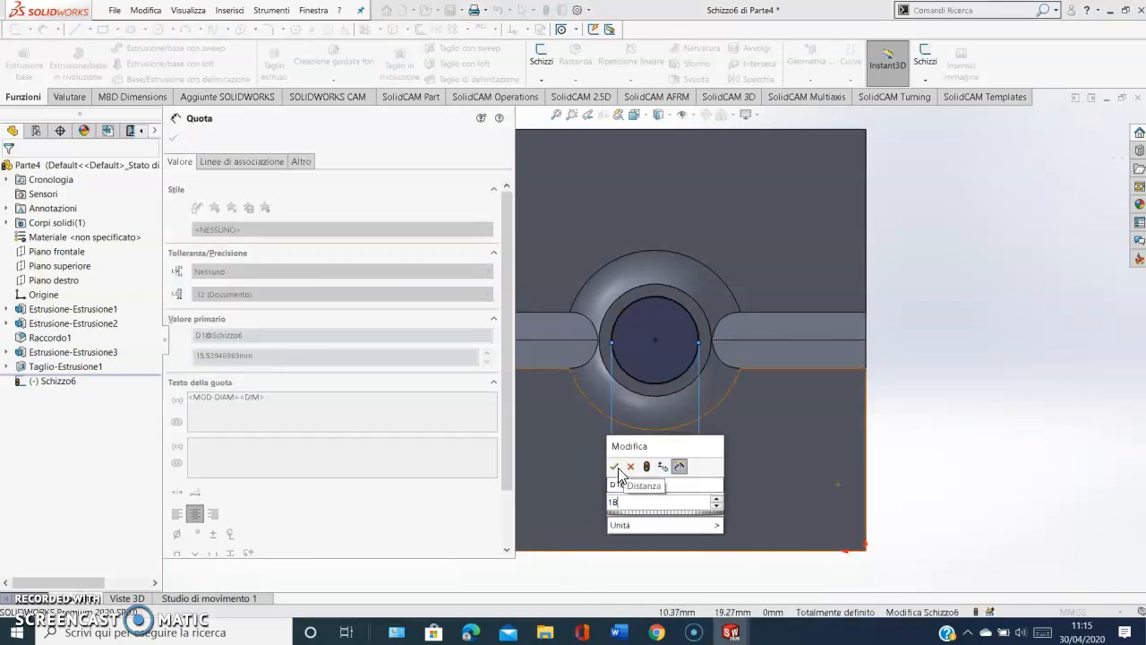
{"action": "left_click", "coordinate": [614, 467]}
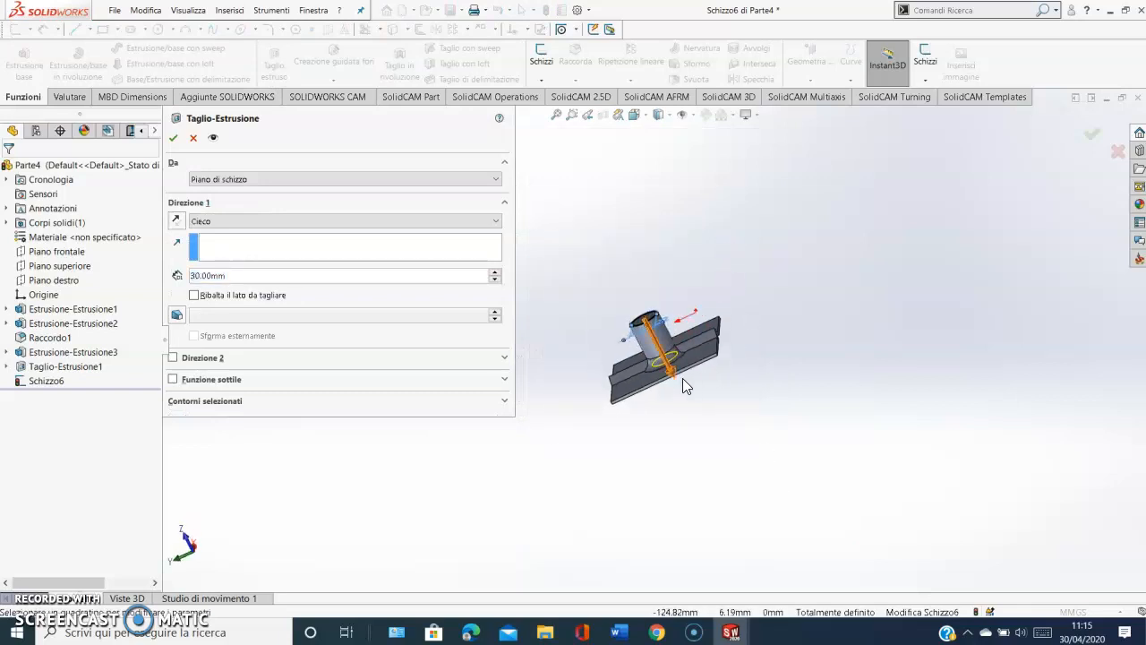
{"action": "left_click_drag", "start_coordinate": [682, 378], "coordinate": [687, 409]}
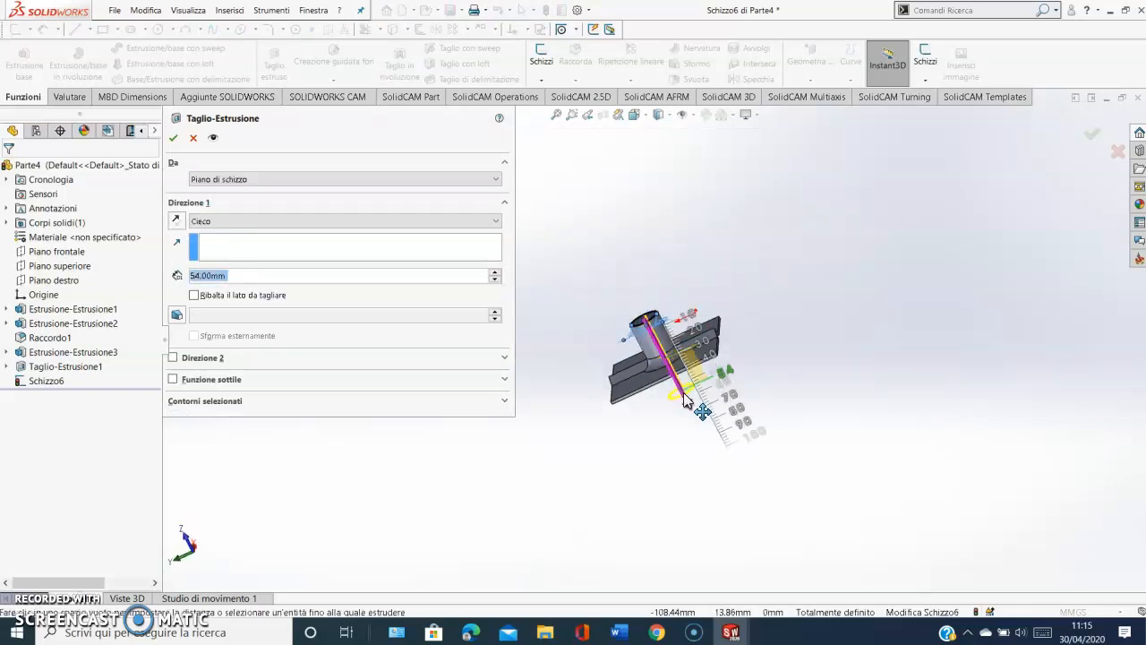
{"action": "left_click", "coordinate": [1091, 133]}
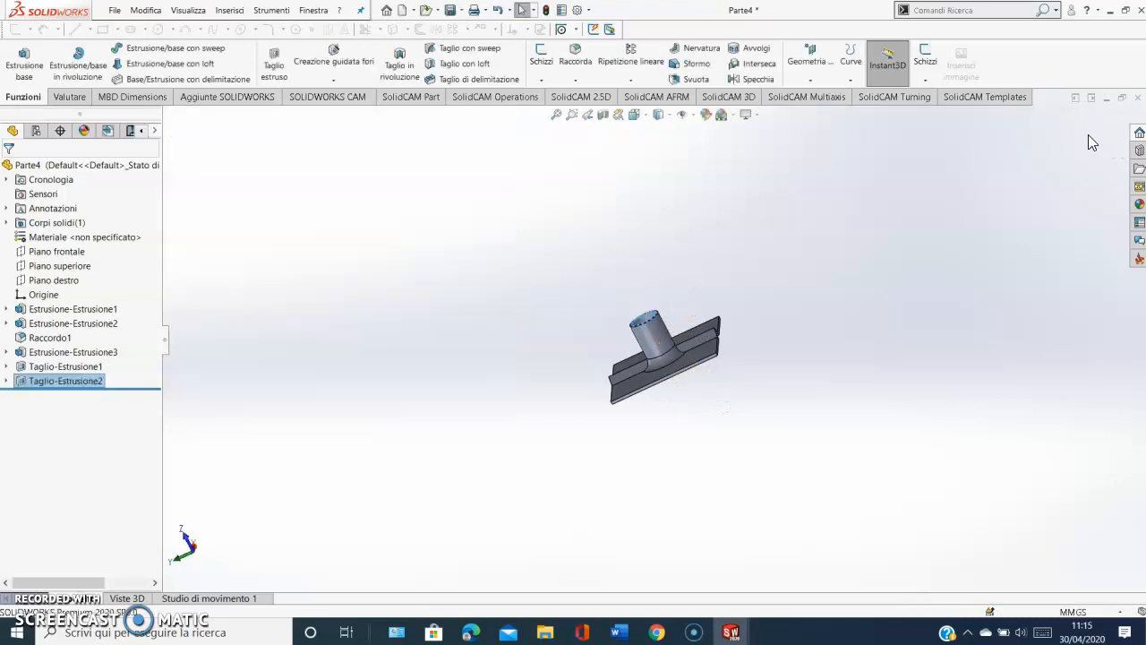
Chamfer the two edges of the hole's opening on the plate's underside by 3 mm at 45 degrees.
{"action": "left_click", "coordinate": [575, 80]}
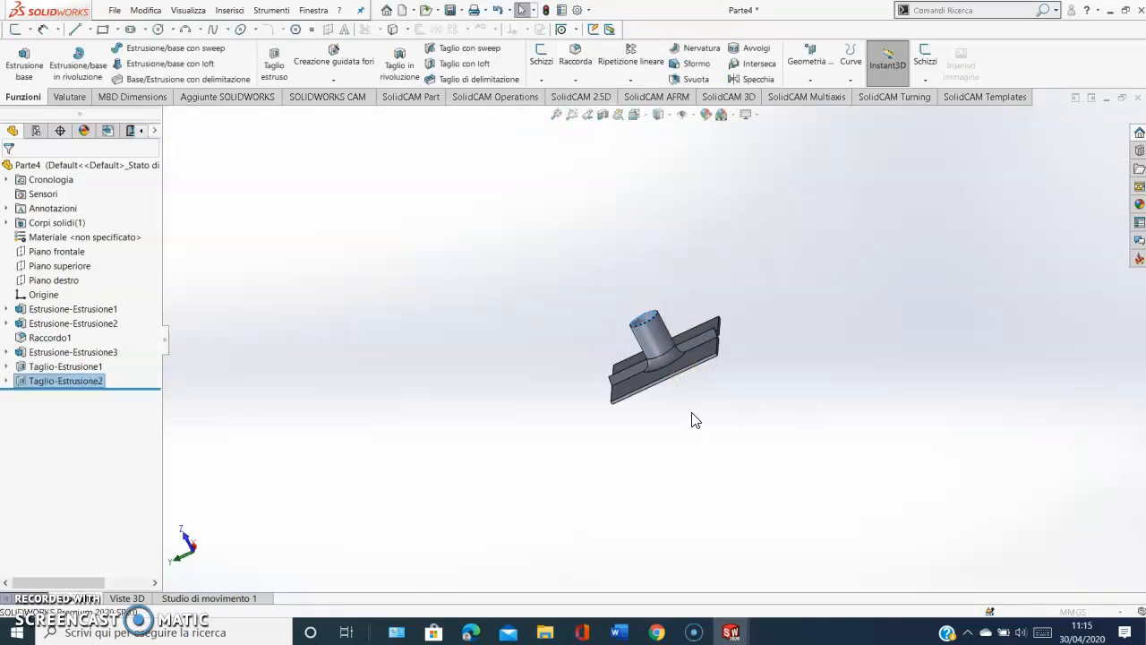
{"action": "middle_click_drag", "start_coordinate": [577, 364], "coordinate": [848, 372]}
{"action": "scroll", "coordinate": [715, 373], "scroll_direction": "down", "scroll_amount": 6}
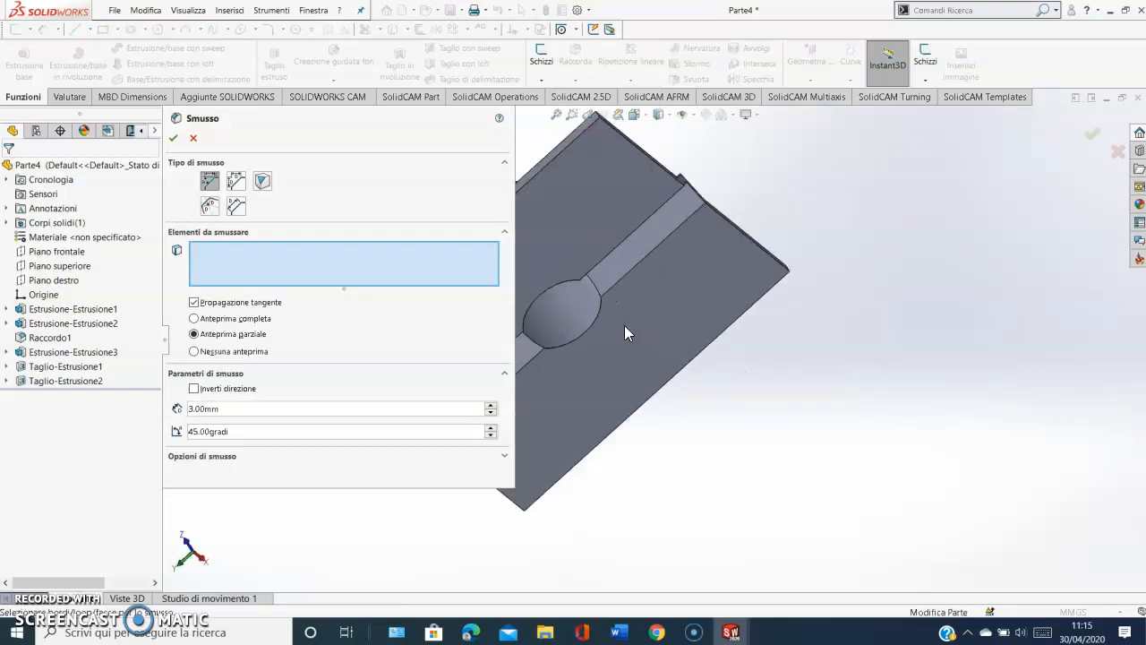
{"action": "left_click", "coordinate": [591, 335]}
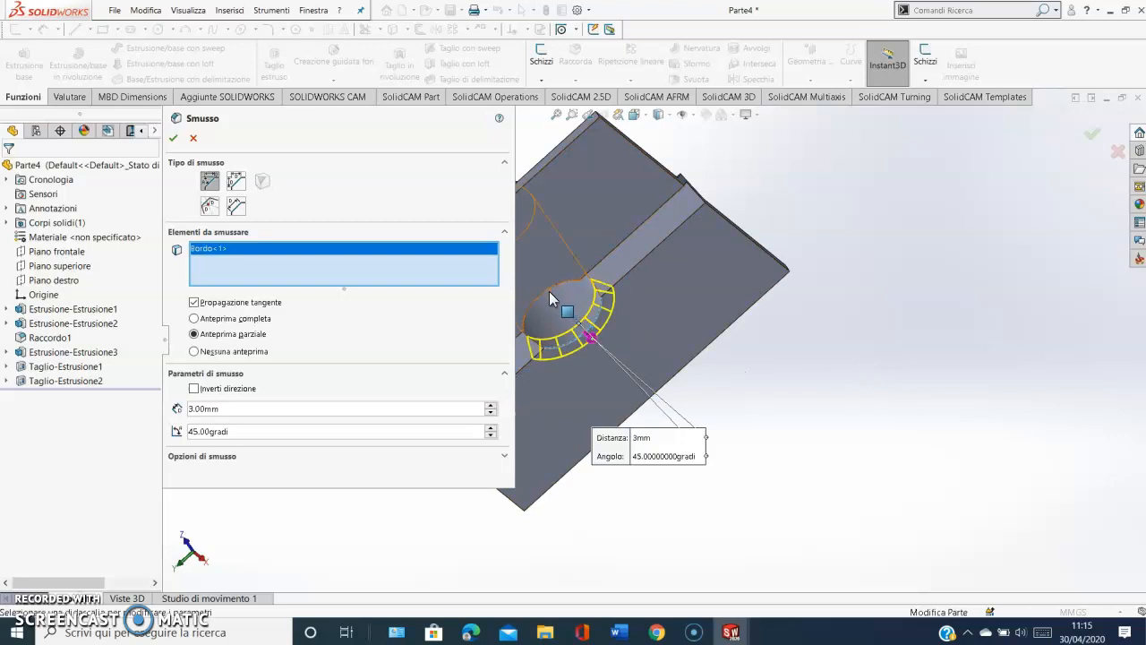
{"action": "left_click", "coordinate": [548, 293]}
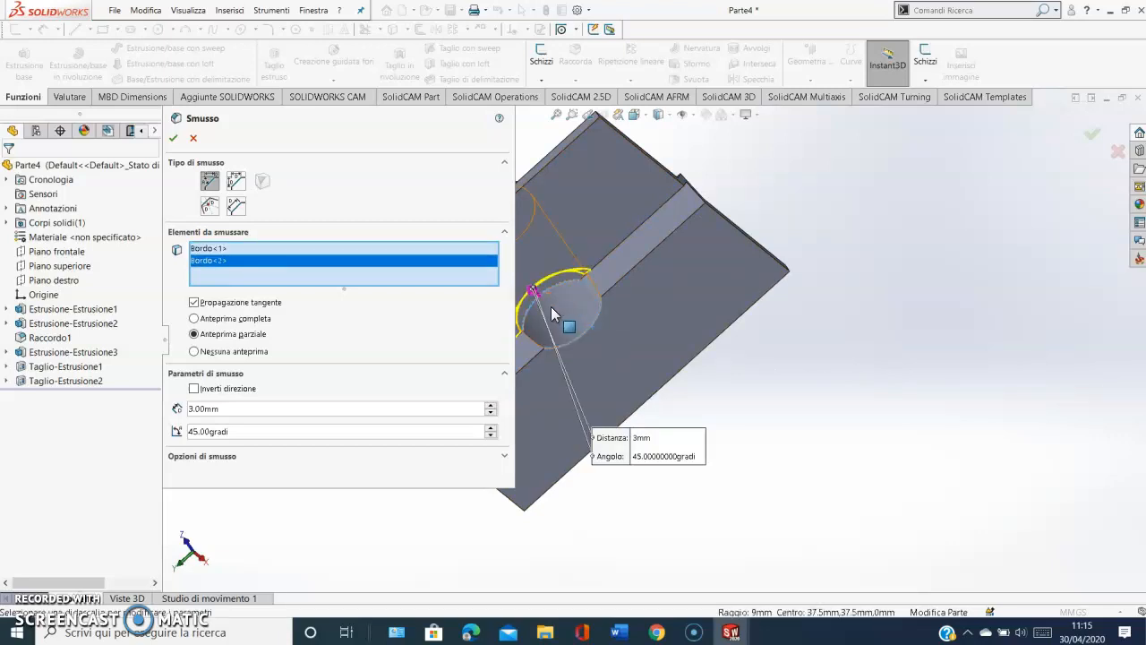
{"action": "middle_click_drag", "start_coordinate": [553, 313], "coordinate": [554, 266]}
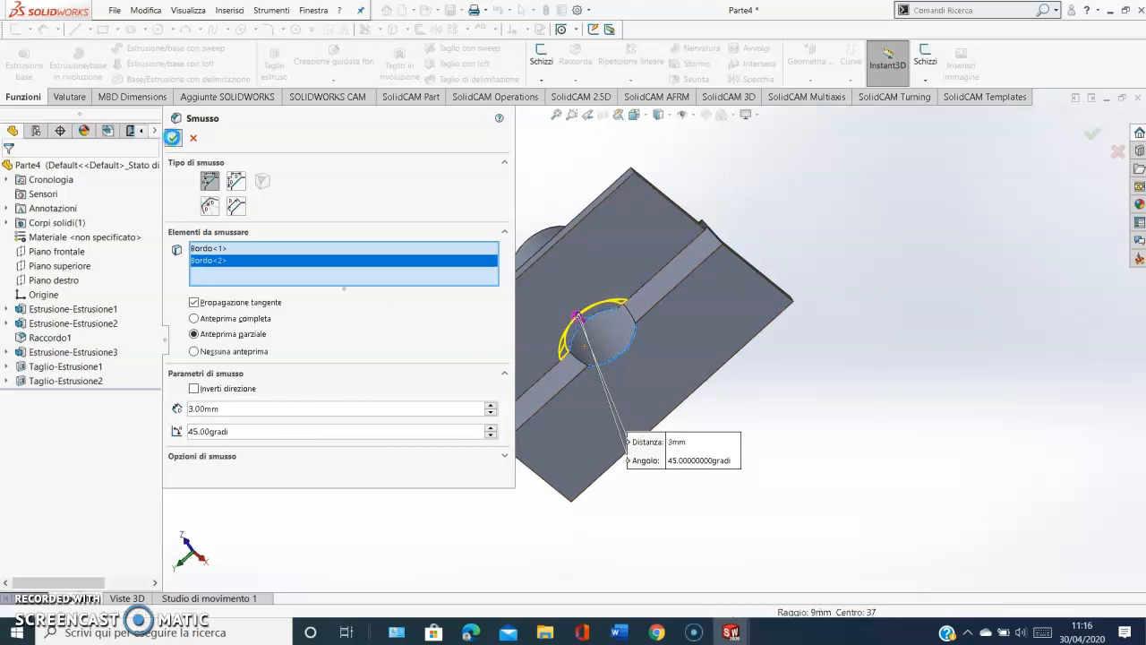
{"action": "left_click", "coordinate": [173, 139]}
{"action": "middle_click_drag", "start_coordinate": [485, 274], "coordinate": [685, 240]}
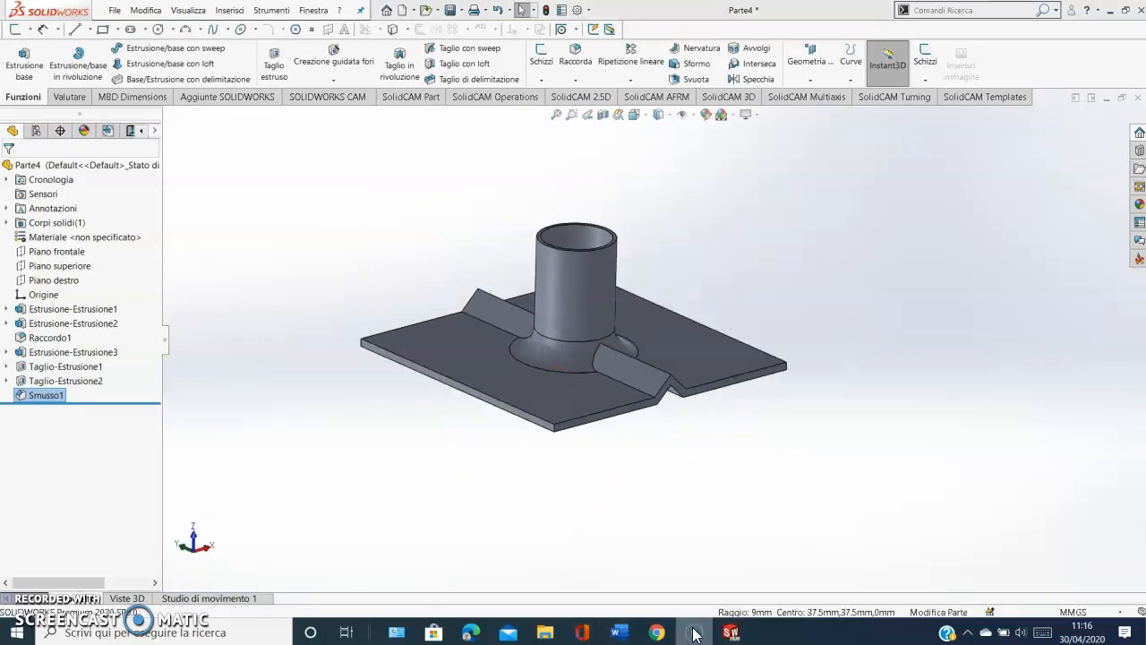